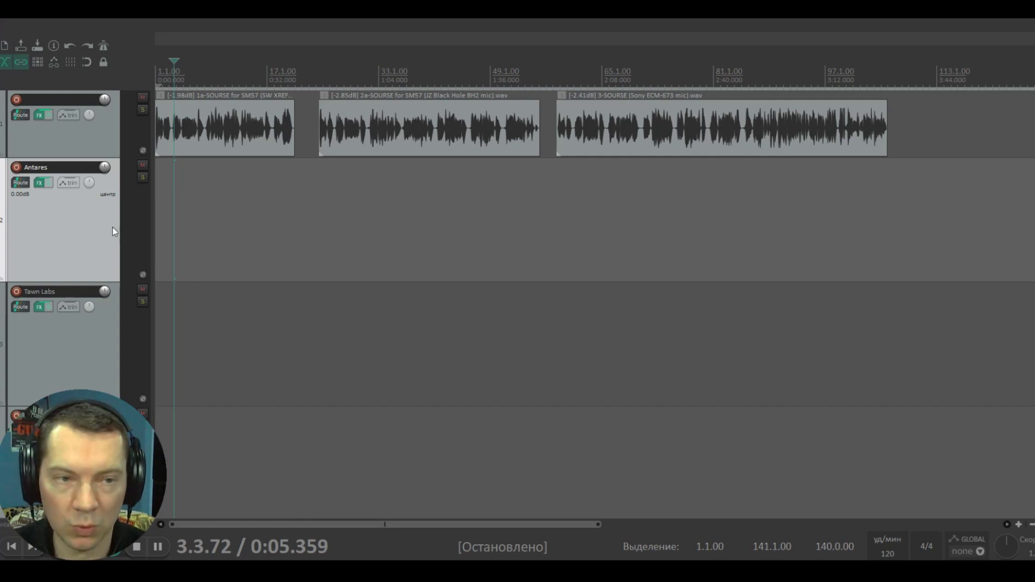
Step: Open the Antares track's FX chain and float the Mic Mod plug-in in its own window
{"action": "mouse_move", "coordinate": [41, 183]}
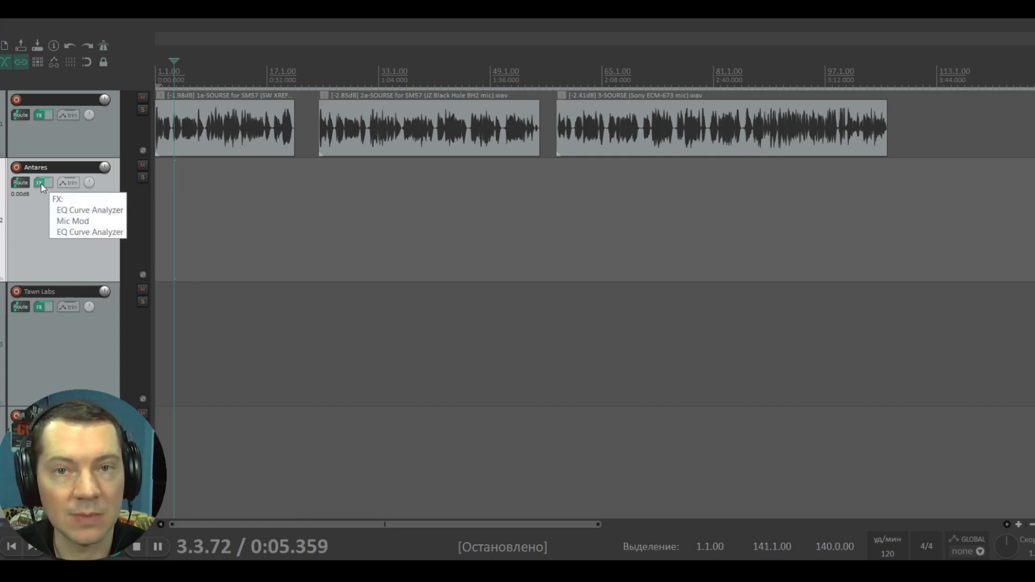
{"action": "left_click", "coordinate": [41, 183]}
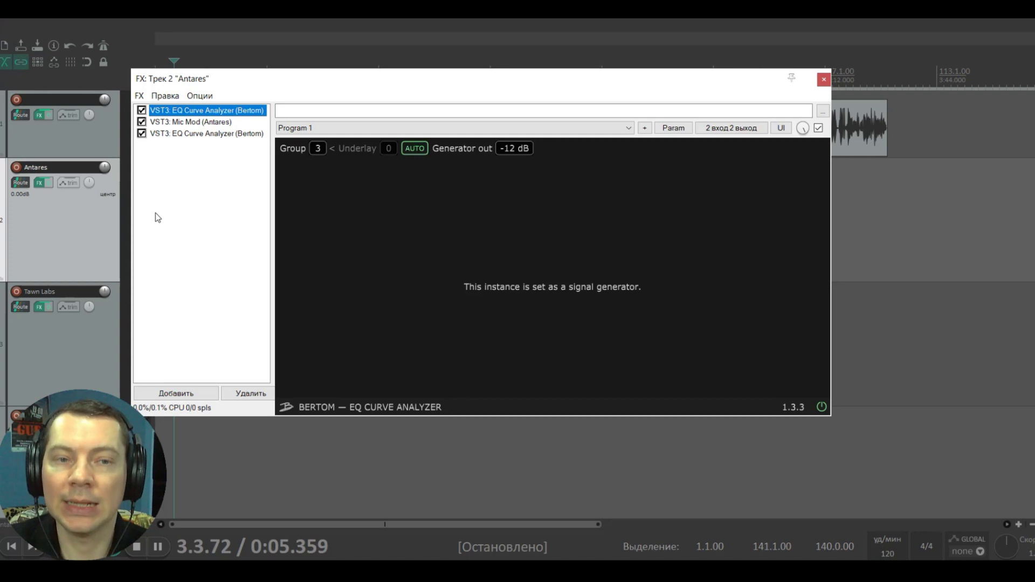
{"action": "left_click", "coordinate": [210, 122]}
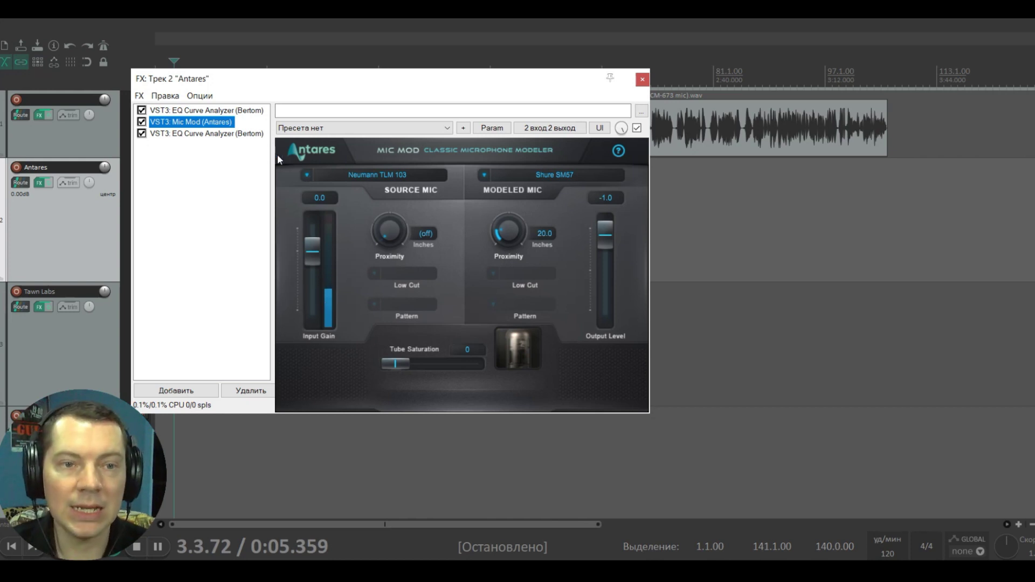
{"action": "double_click", "coordinate": [207, 122]}
{"action": "left_click_drag", "start_coordinate": [344, 140], "coordinate": [854, 106]}
Step: Show the EQ Curve Analyzer that follows Mic Mod and arrange its window side by side with the Mic Mod window
{"action": "left_click_drag", "start_coordinate": [429, 73], "coordinate": [210, 79]}
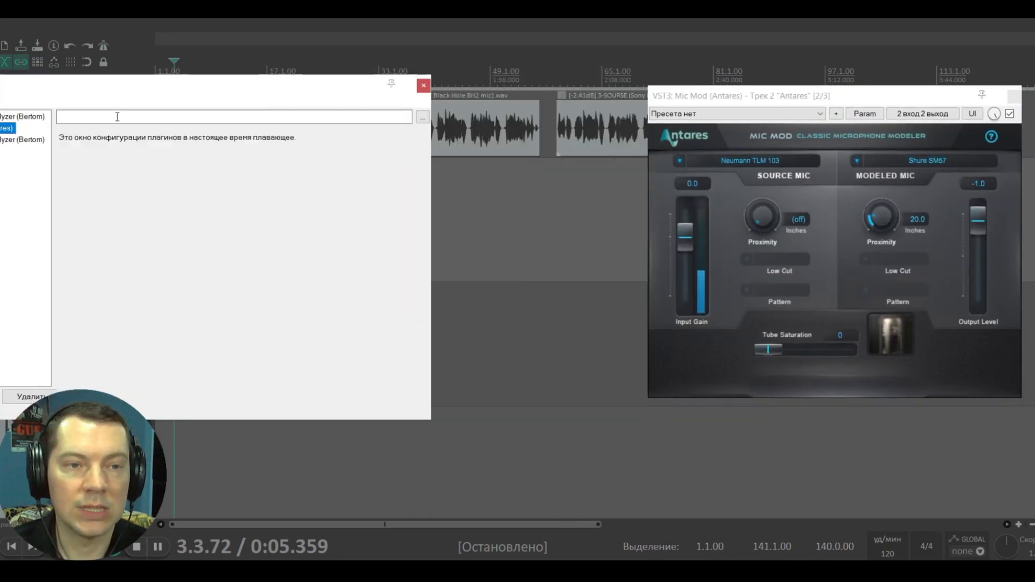
{"action": "left_click", "coordinate": [9, 141]}
{"action": "left_click_drag", "start_coordinate": [324, 82], "coordinate": [175, 53]}
{"action": "left_click_drag", "start_coordinate": [294, 51], "coordinate": [295, 48]}
{"action": "left_click_drag", "start_coordinate": [862, 96], "coordinate": [766, 36]}
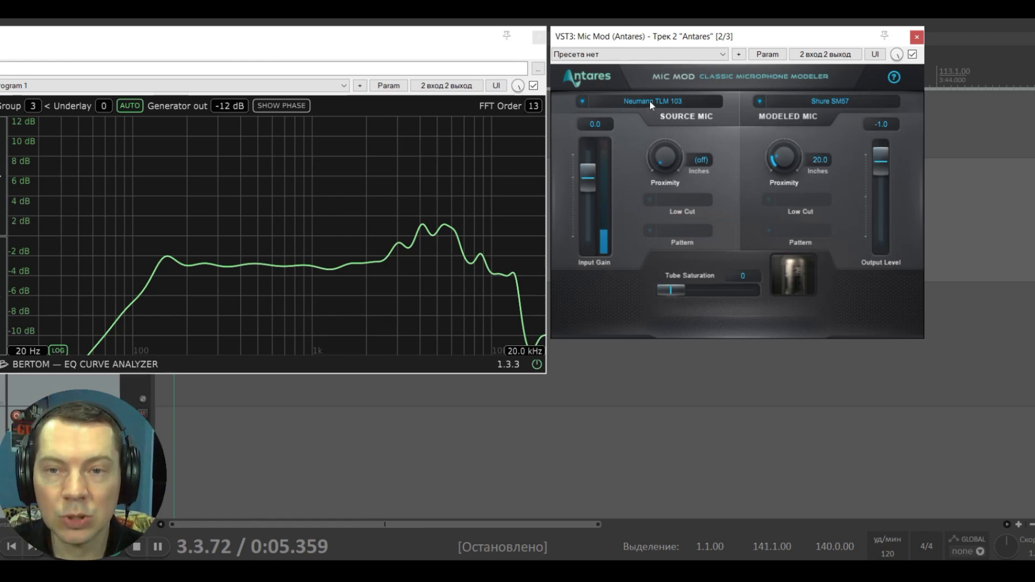
Step: Set both the source microphone and the modeled microphone in Mic Mod to bypass
{"action": "left_click", "coordinate": [582, 103]}
{"action": "mouse_move", "coordinate": [649, 200]}
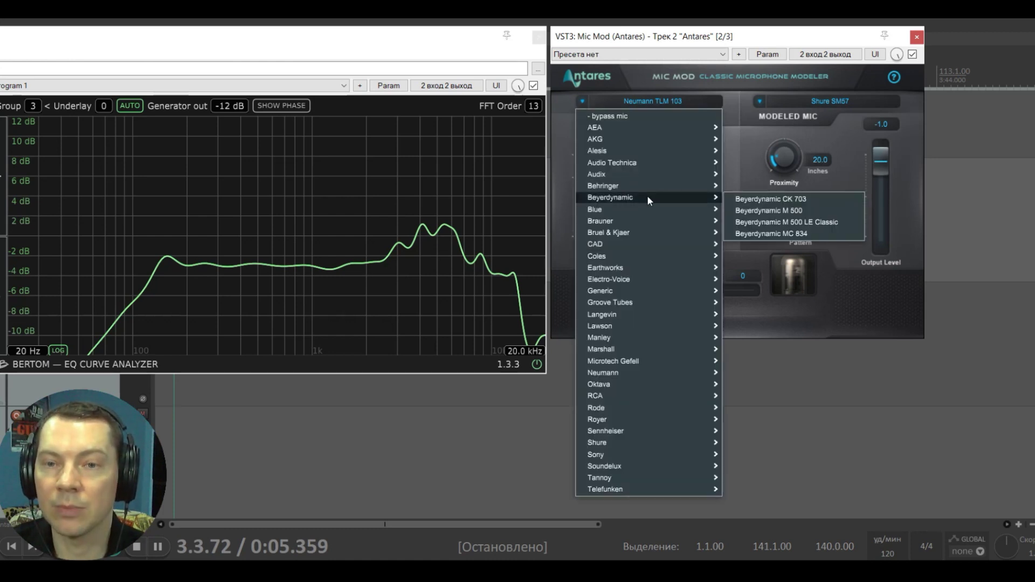
{"action": "left_click", "coordinate": [651, 118]}
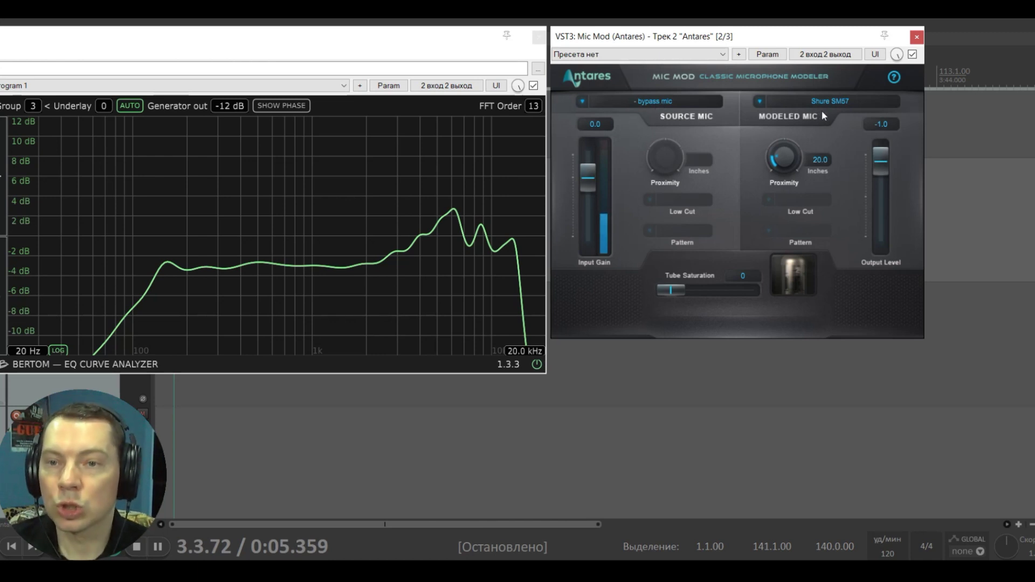
{"action": "left_click", "coordinate": [768, 105]}
{"action": "left_click", "coordinate": [776, 117]}
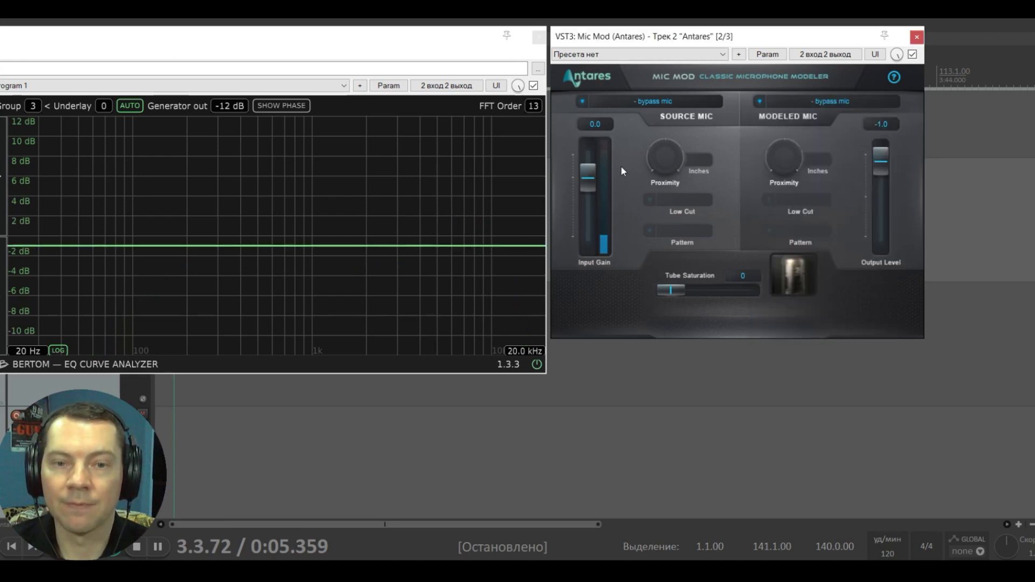
Step: Try the AKG C 3000 as Mic Mod's source microphone and return the source to bypass
{"action": "left_click", "coordinate": [584, 102]}
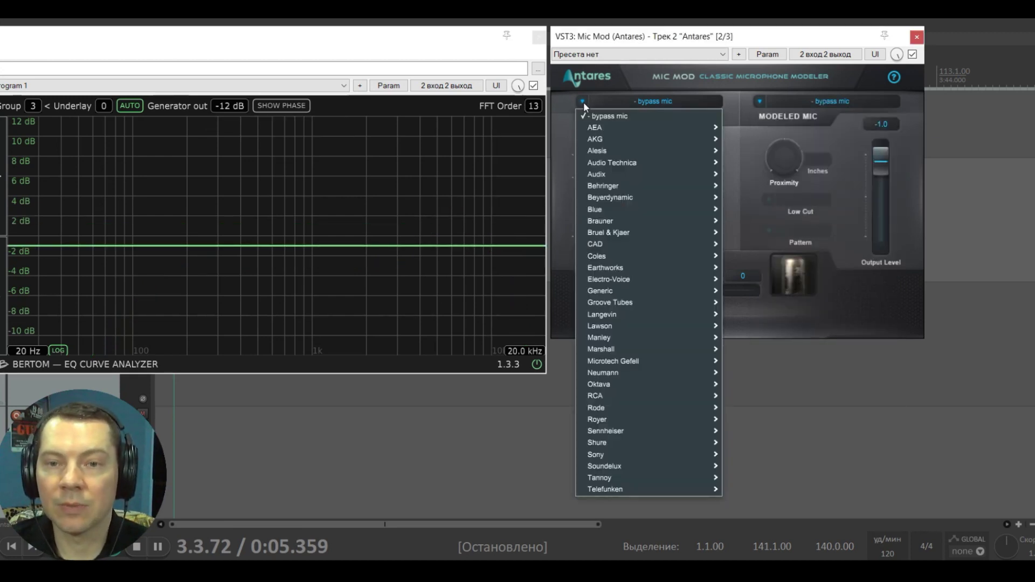
{"action": "mouse_move", "coordinate": [651, 138]}
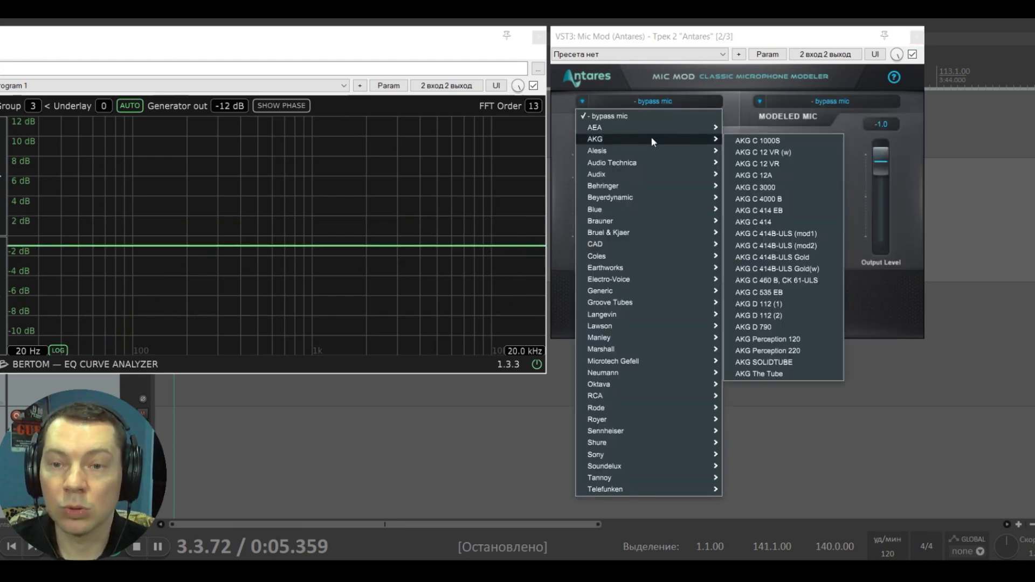
{"action": "left_click", "coordinate": [793, 187]}
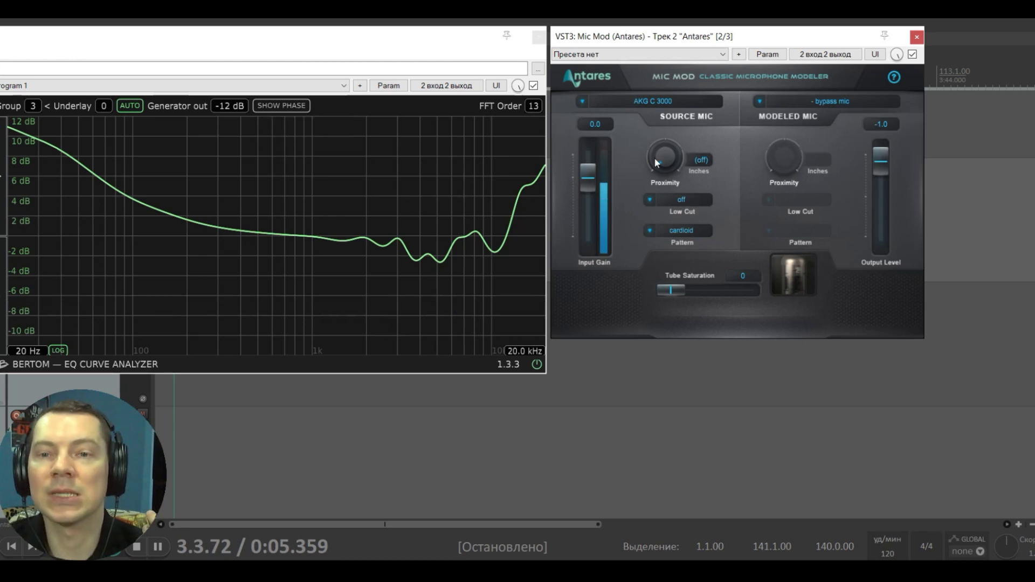
{"action": "left_click", "coordinate": [584, 105]}
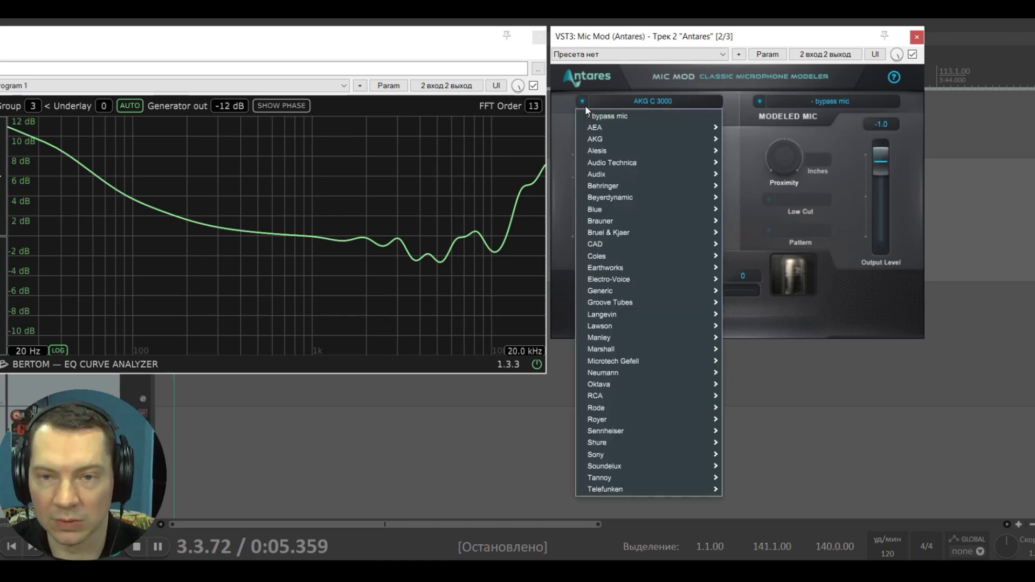
{"action": "left_click", "coordinate": [661, 115]}
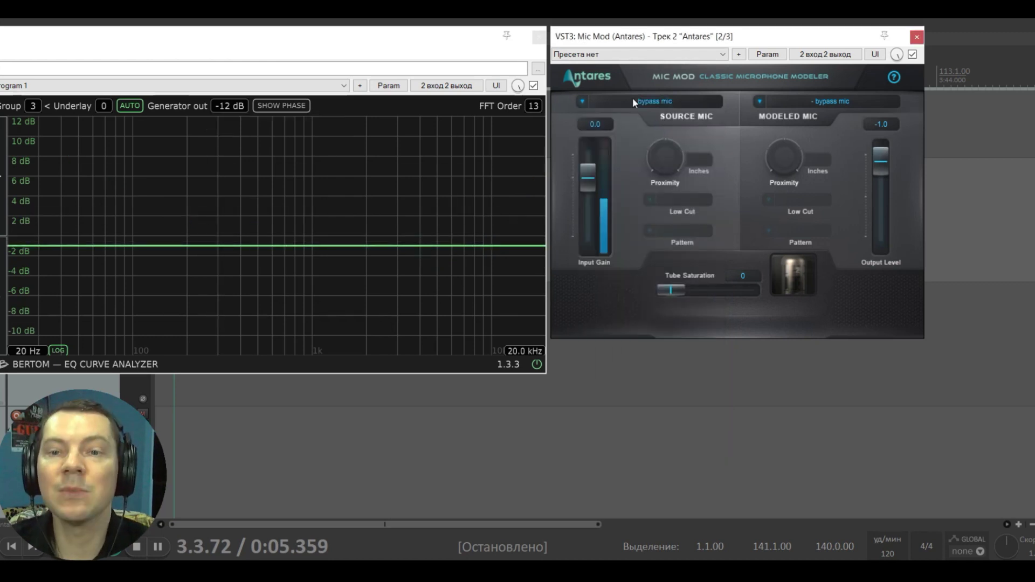
Step: Set Mic Mod's modeled microphone to Shure SM57, and close the Mic Mod and Antares FX windows
{"action": "left_click", "coordinate": [761, 102]}
{"action": "mouse_move", "coordinate": [811, 361]}
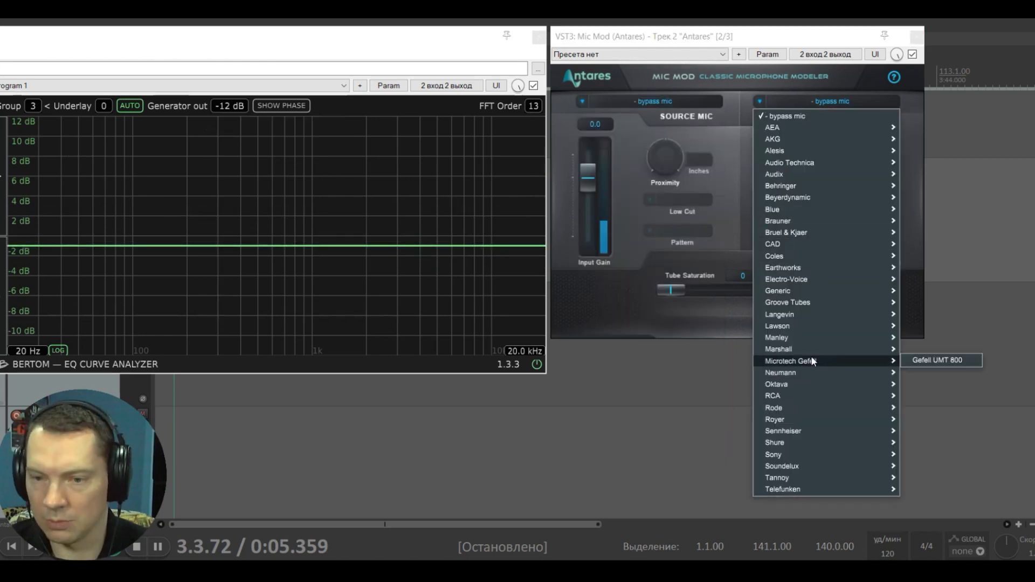
{"action": "mouse_move", "coordinate": [850, 443]}
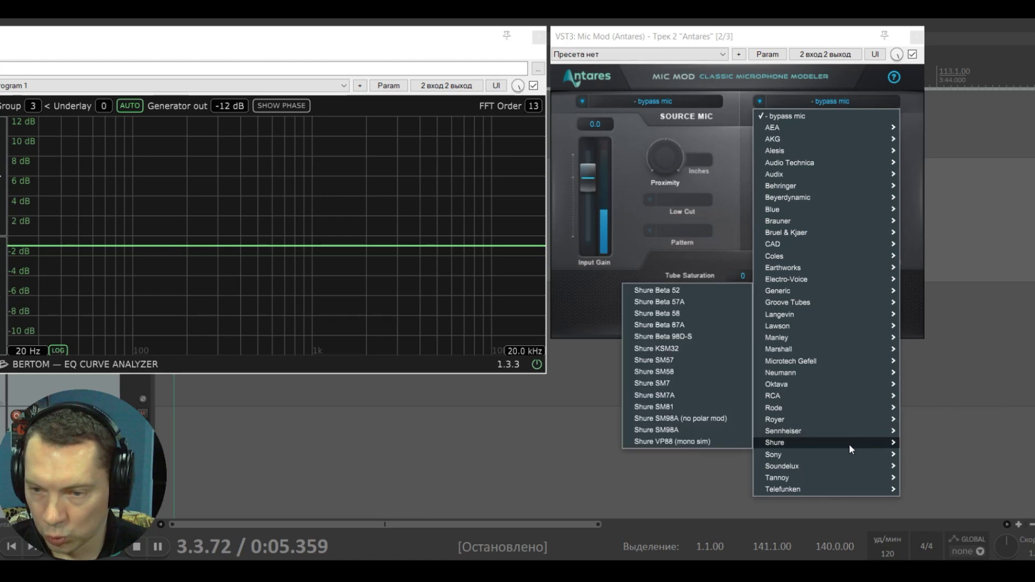
{"action": "left_click", "coordinate": [680, 360]}
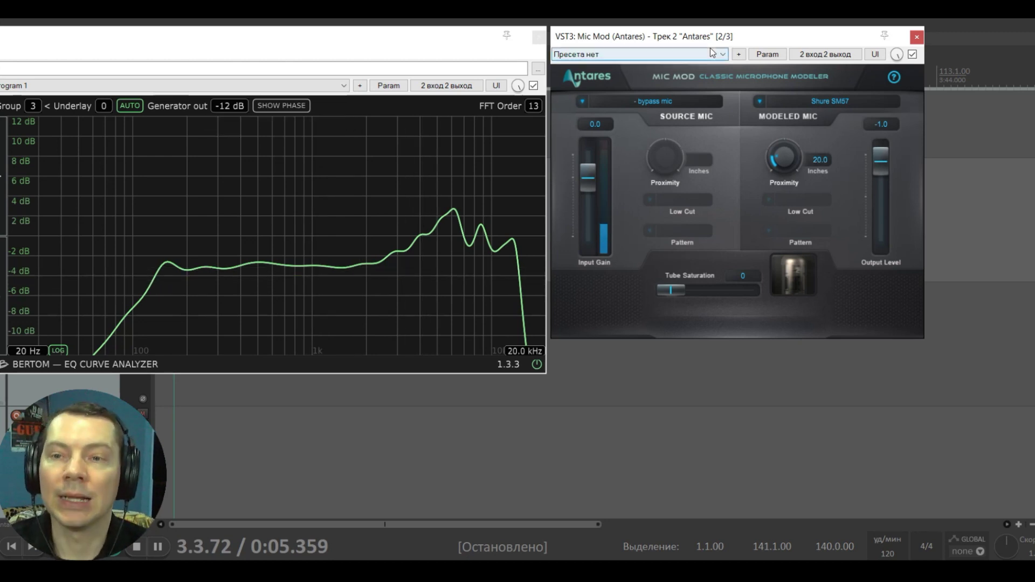
{"action": "left_click", "coordinate": [920, 37]}
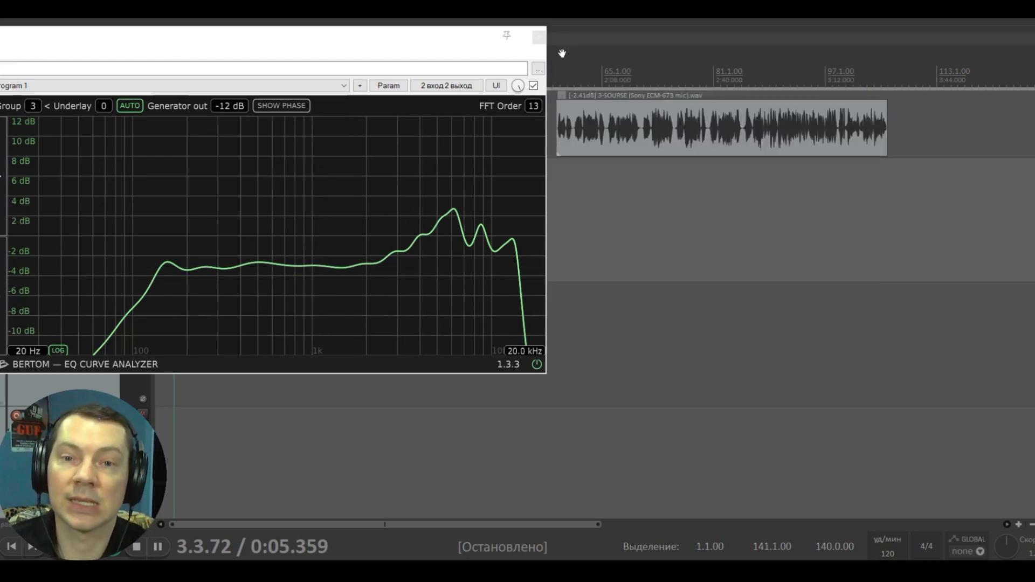
{"action": "left_click", "coordinate": [539, 38]}
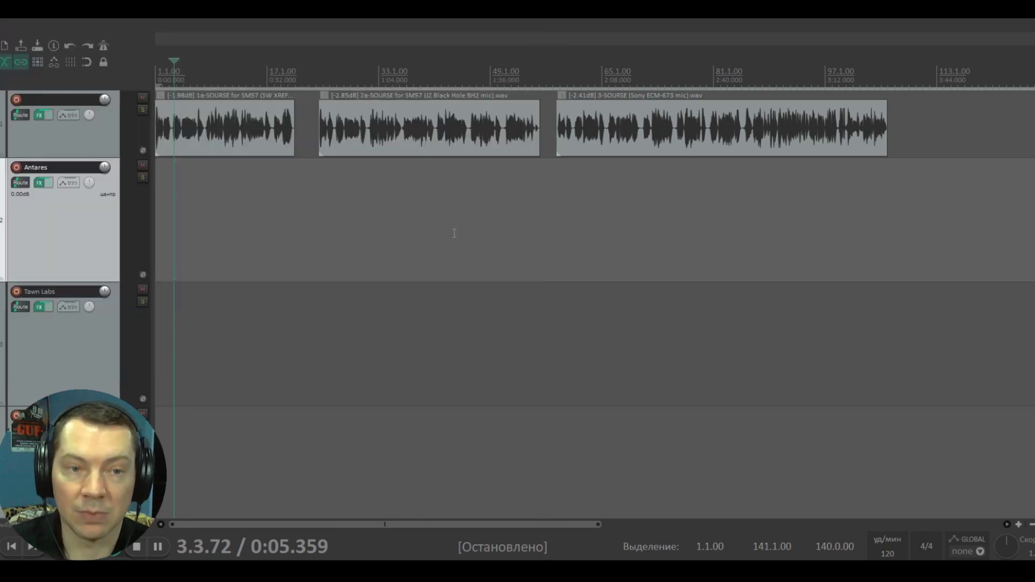
Step: Enable the EQ Curve Analyzer after Townsend Labs Sphere on the Tawn Labs track and inspect the DN-57 model's curve
{"action": "left_click", "coordinate": [41, 307]}
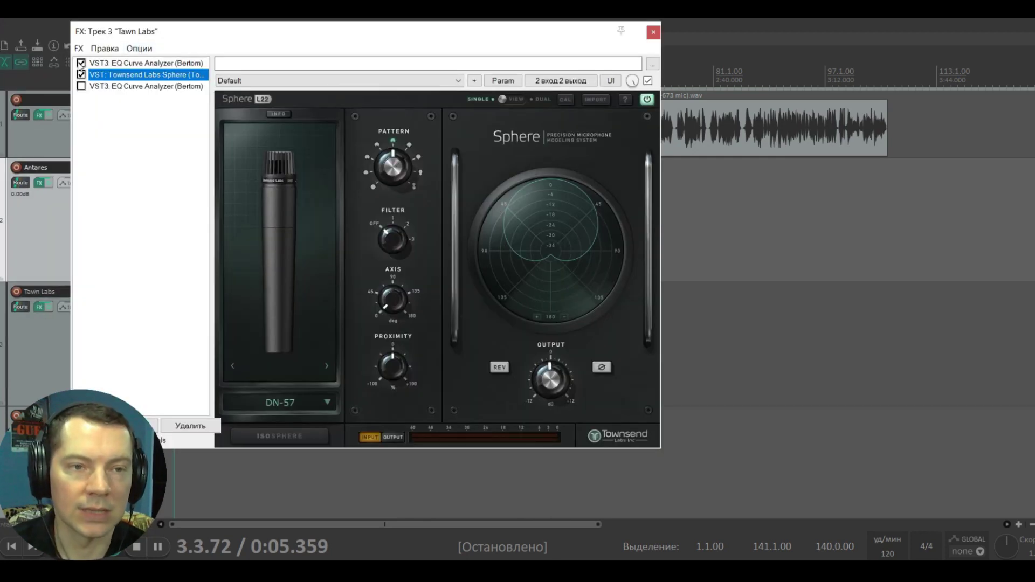
{"action": "left_click", "coordinate": [81, 86]}
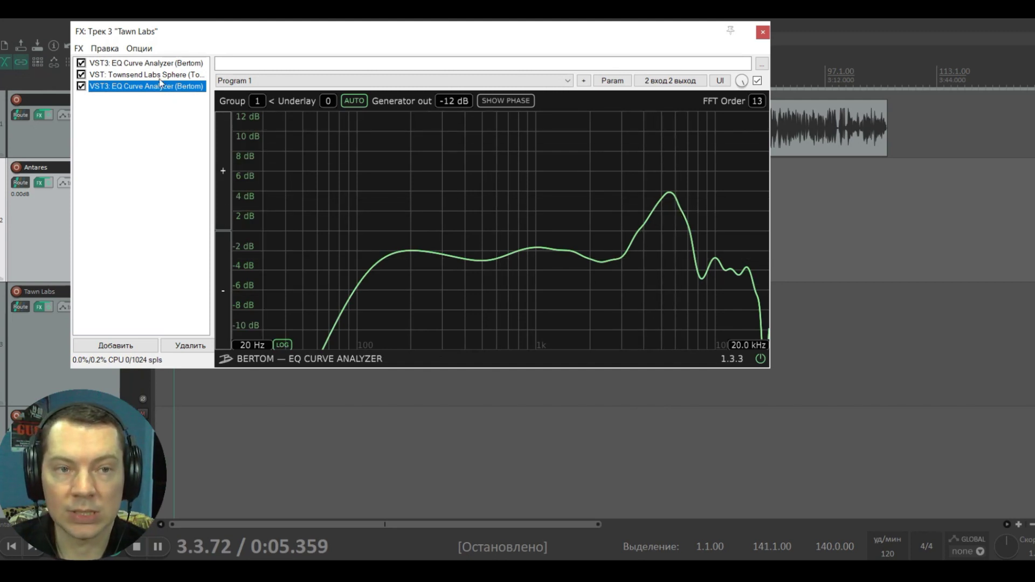
{"action": "left_click", "coordinate": [140, 75]}
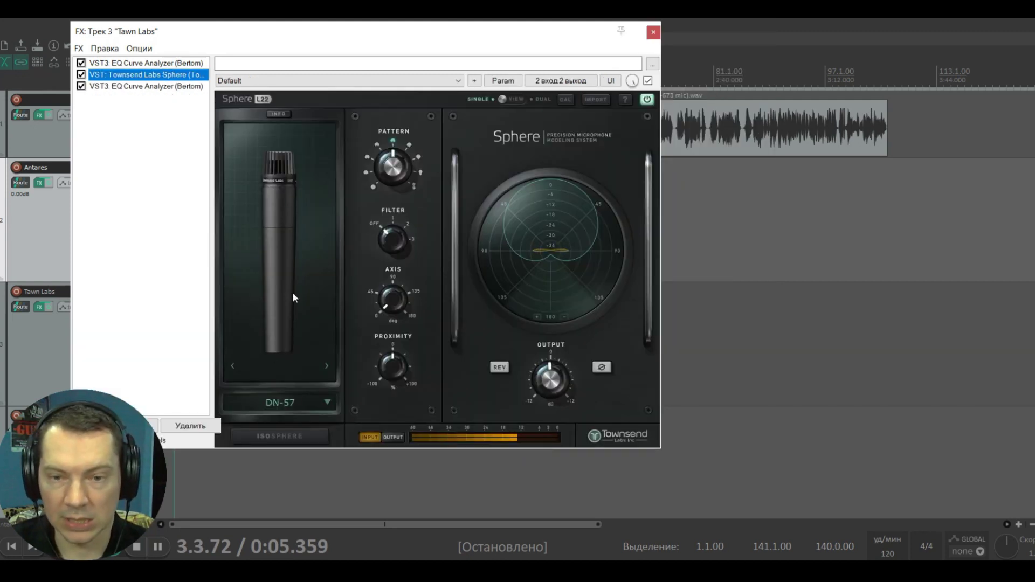
{"action": "key", "text": "Down"}
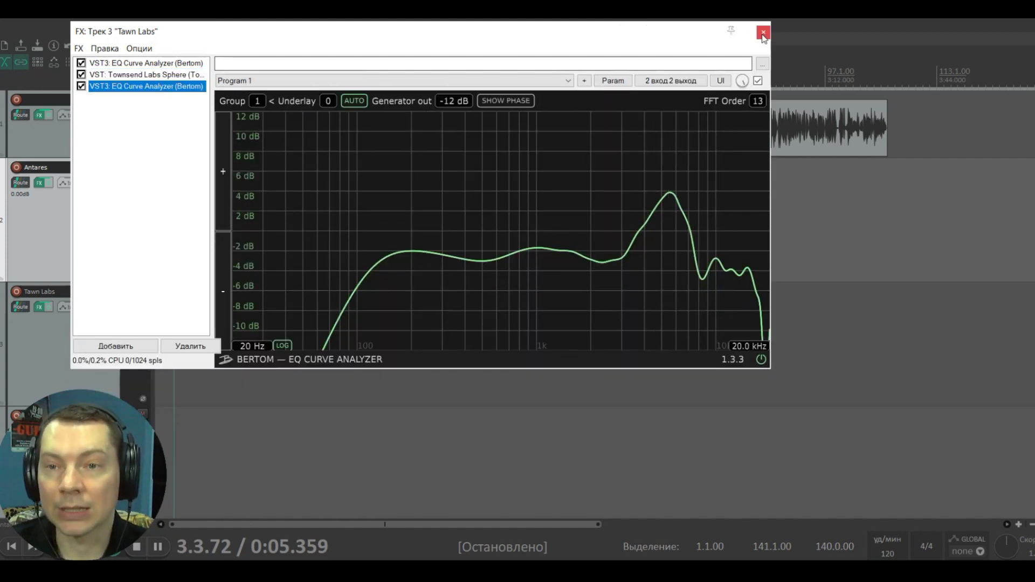
{"action": "key", "text": "Escape"}
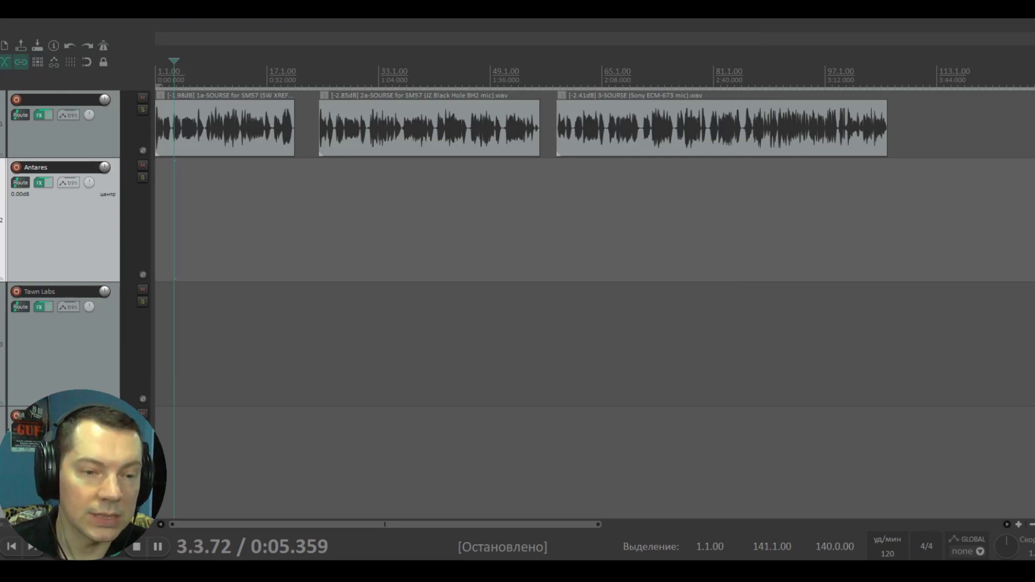
Step: Open the SLATE track's FX chain and enable both EQ Curve Analyzers around Virtual Mix Rack
{"action": "scroll", "coordinate": [53, 368], "scroll_direction": "down", "scroll_amount": 1}
{"action": "left_click", "coordinate": [39, 384]}
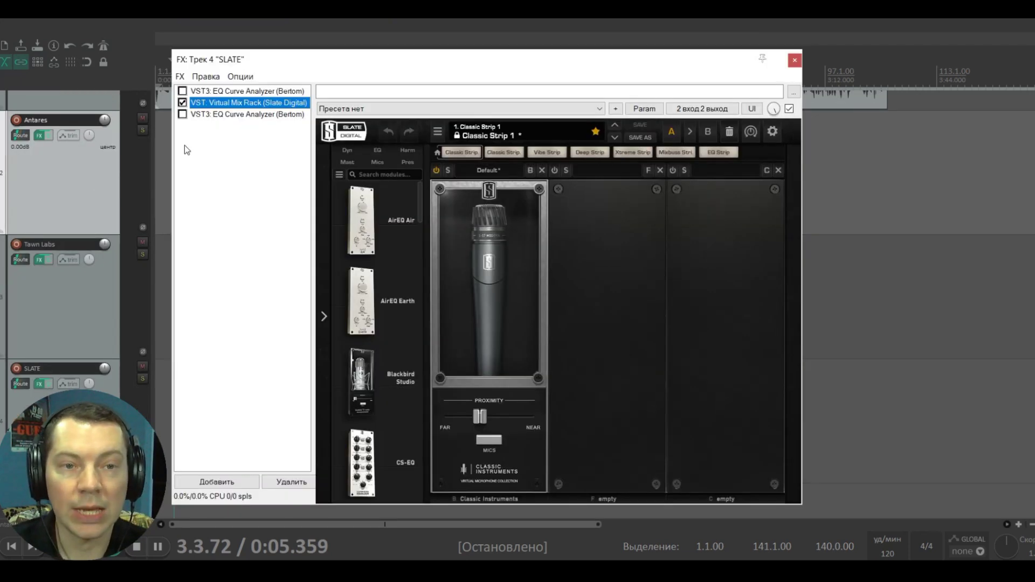
{"action": "left_click", "coordinate": [183, 91]}
{"action": "left_click", "coordinate": [182, 114]}
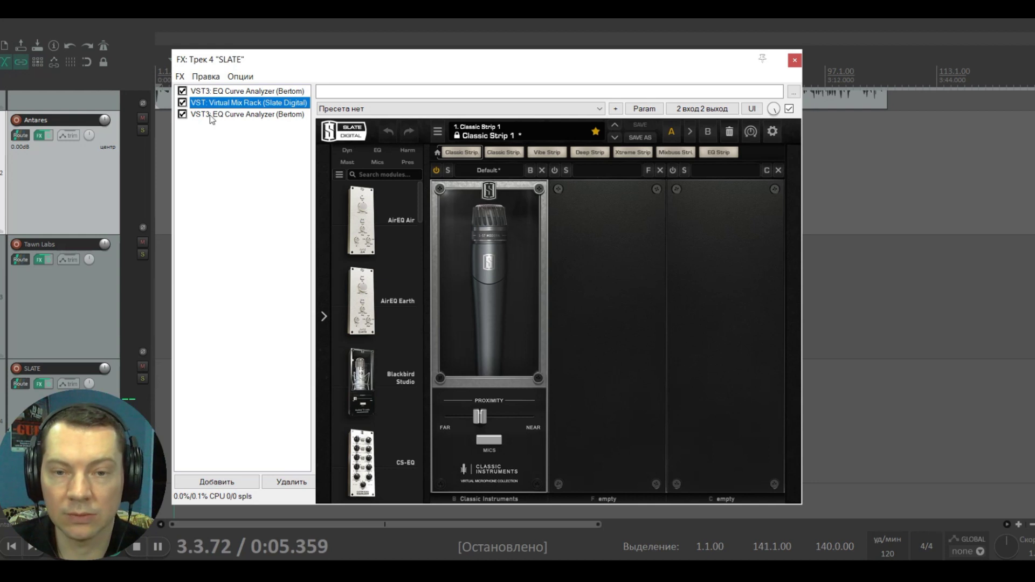
Step: Set the Classic Instruments microphone's Proximity to +0.28 and display its curve in the EQ Curve Analyzer
{"action": "left_click", "coordinate": [507, 376]}
{"action": "left_click", "coordinate": [481, 415]}
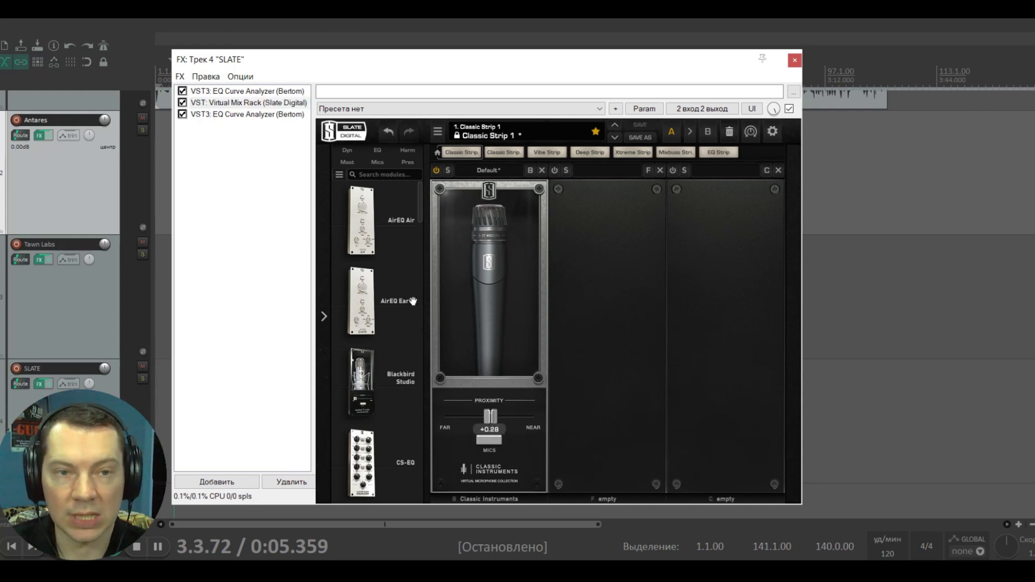
{"action": "left_click", "coordinate": [238, 114]}
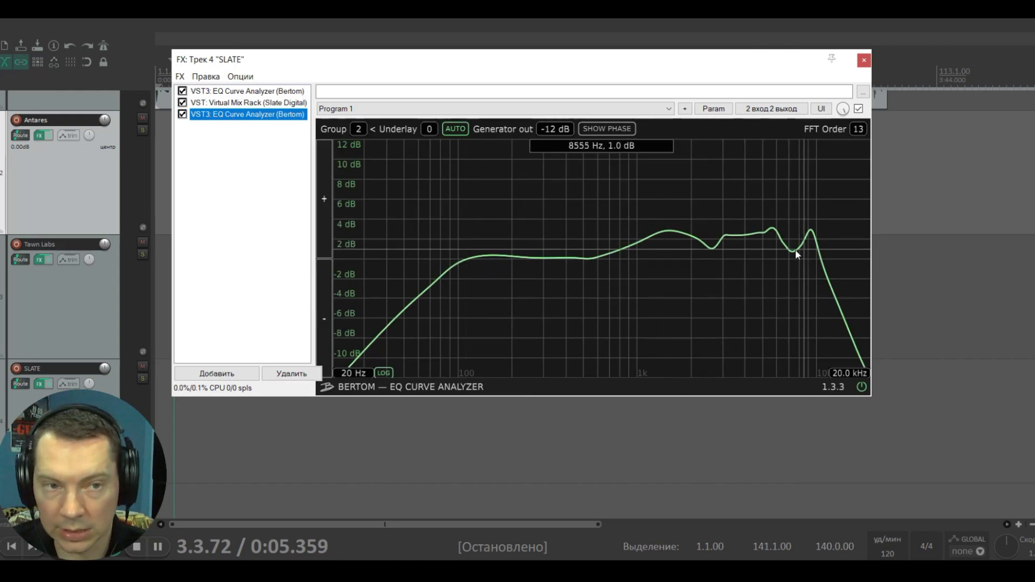
Step: Compare the Tawn Labs and SLATE analyzer curves side by side, and close both FX windows
{"action": "left_click", "coordinate": [39, 261]}
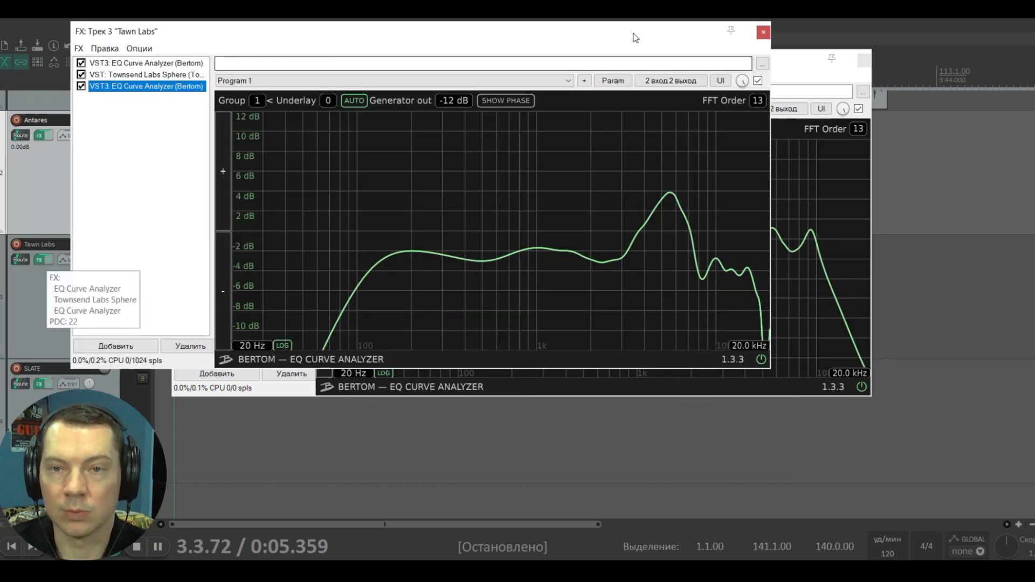
{"action": "left_click_drag", "start_coordinate": [647, 34], "coordinate": [647, 249]}
{"action": "left_click_drag", "start_coordinate": [704, 57], "coordinate": [844, 28]}
{"action": "left_click_drag", "start_coordinate": [250, 248], "coordinate": [0, 48]}
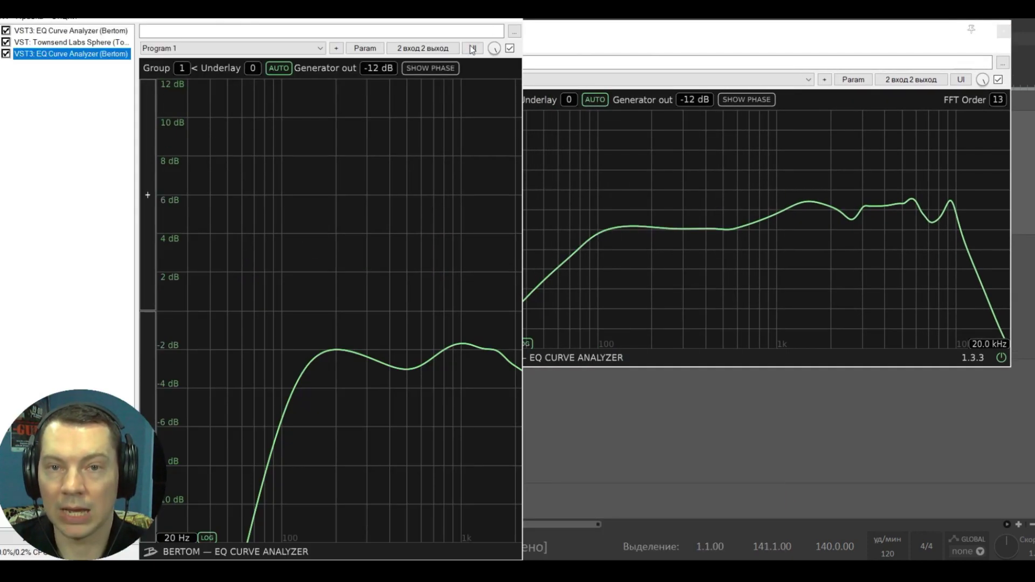
{"action": "left_click", "coordinate": [1004, 31]}
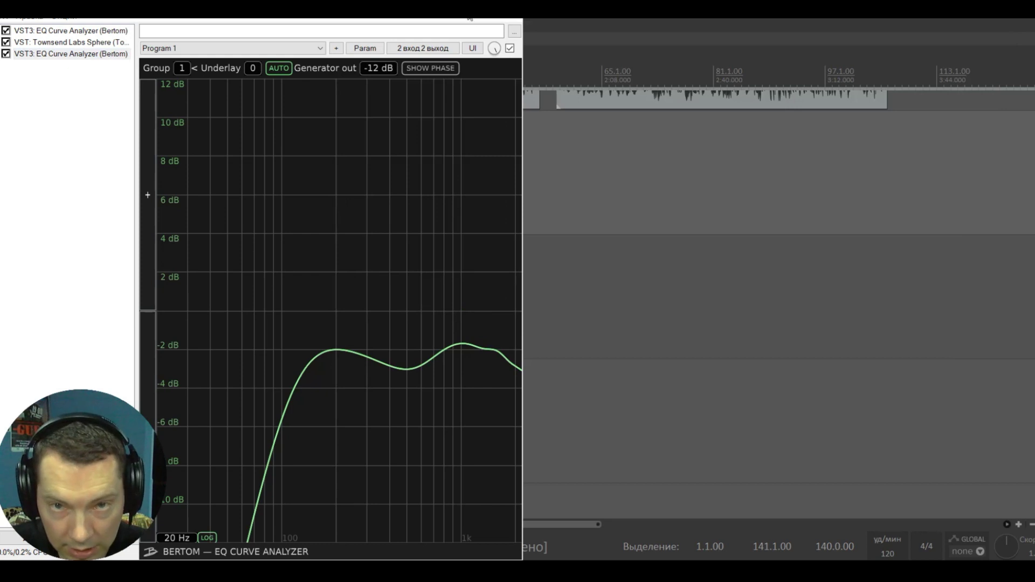
{"action": "left_click", "coordinate": [516, 8]}
Step: Reopen the Antares track's FX chain to review its SM57 response curve, and close it
{"action": "scroll", "coordinate": [134, 195], "scroll_direction": "up", "scroll_amount": 1}
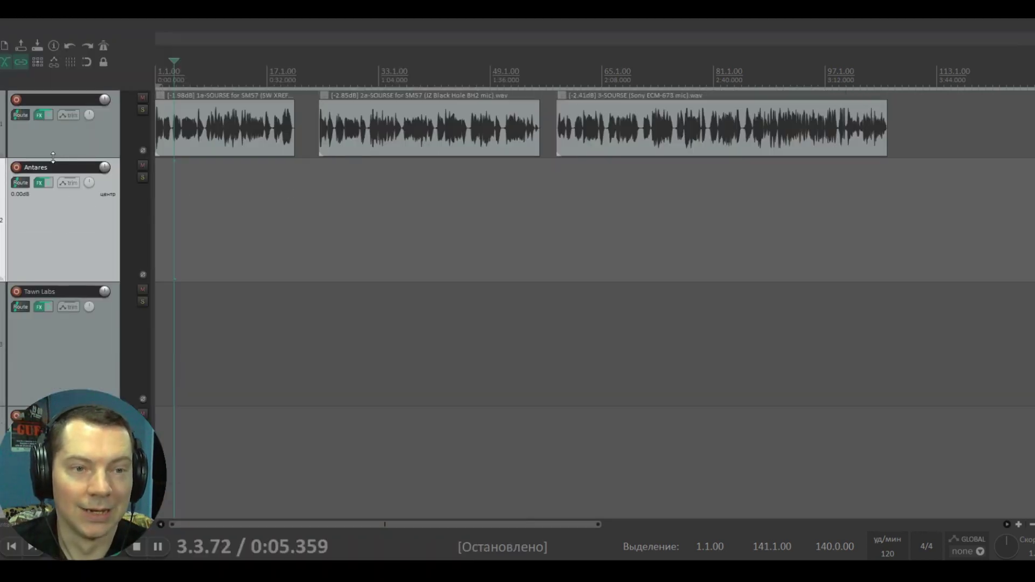
{"action": "left_click", "coordinate": [38, 186]}
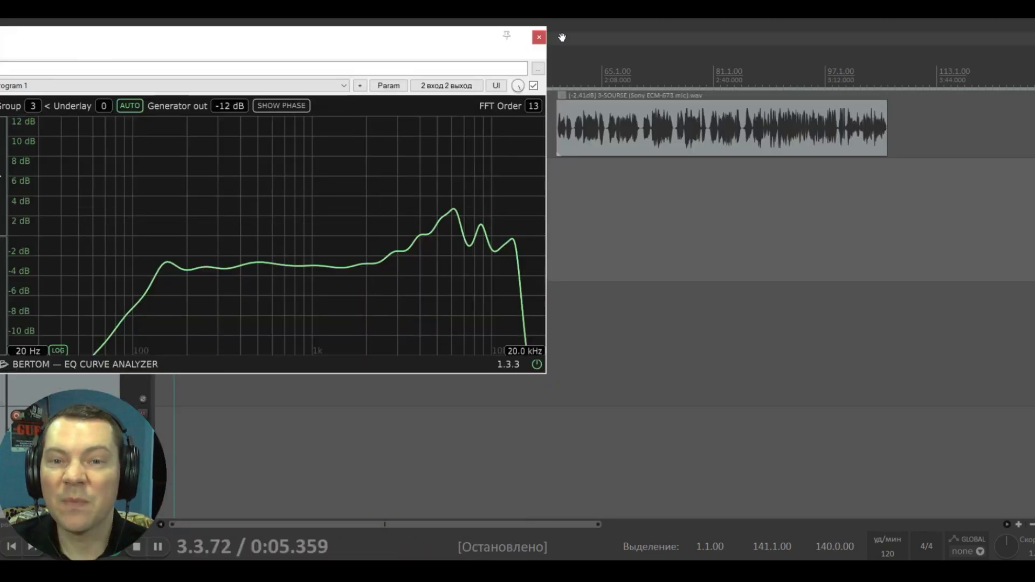
{"action": "left_click", "coordinate": [539, 37]}
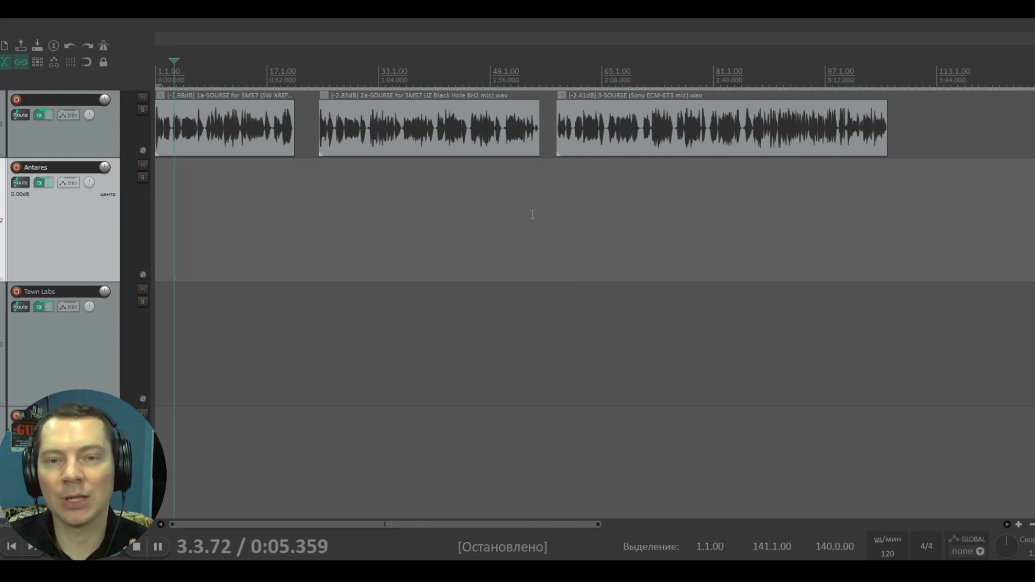
Step: Switch to the image viewer and browse the microphone frequency response comparisons back to the one highlighting the Slate VMS ML-1
{"action": "key", "text": "Home"}
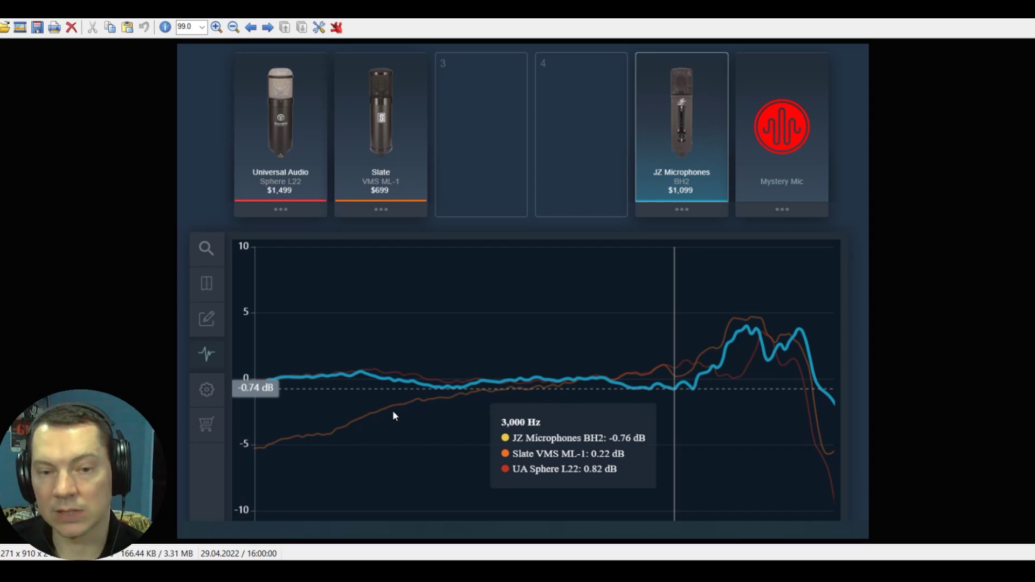
{"action": "key", "text": "Left"}
{"action": "key", "text": "Left"}
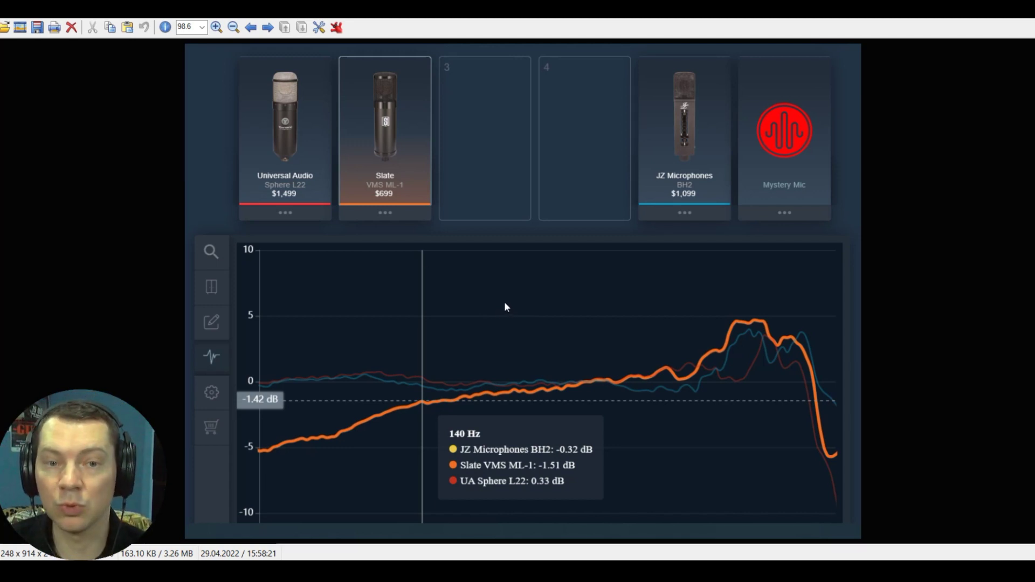
Step: View the microphone comparison highlighting the Universal Audio Sphere L22, and close the image viewer
{"action": "key", "text": "Right"}
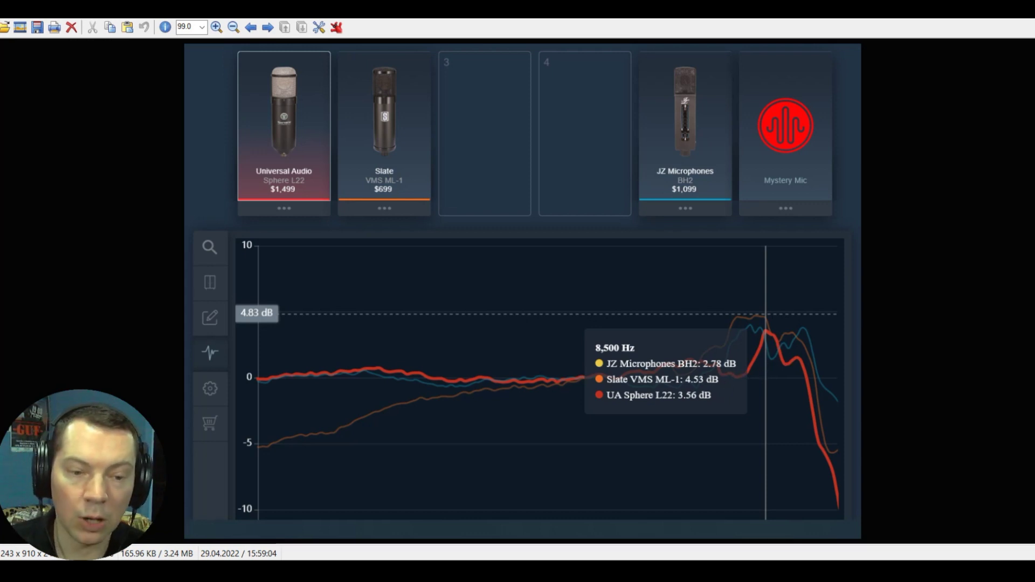
{"action": "key", "text": "Escape"}
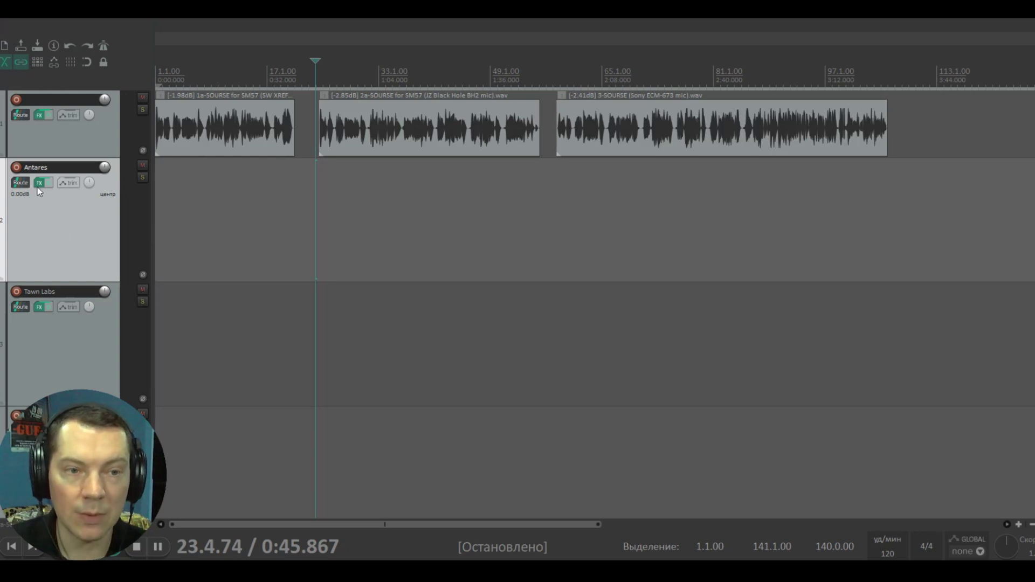
Step: In the Antares track's Mic Mod plugin, set the source microphone to Neumann TLM 103
{"action": "left_click", "coordinate": [39, 183]}
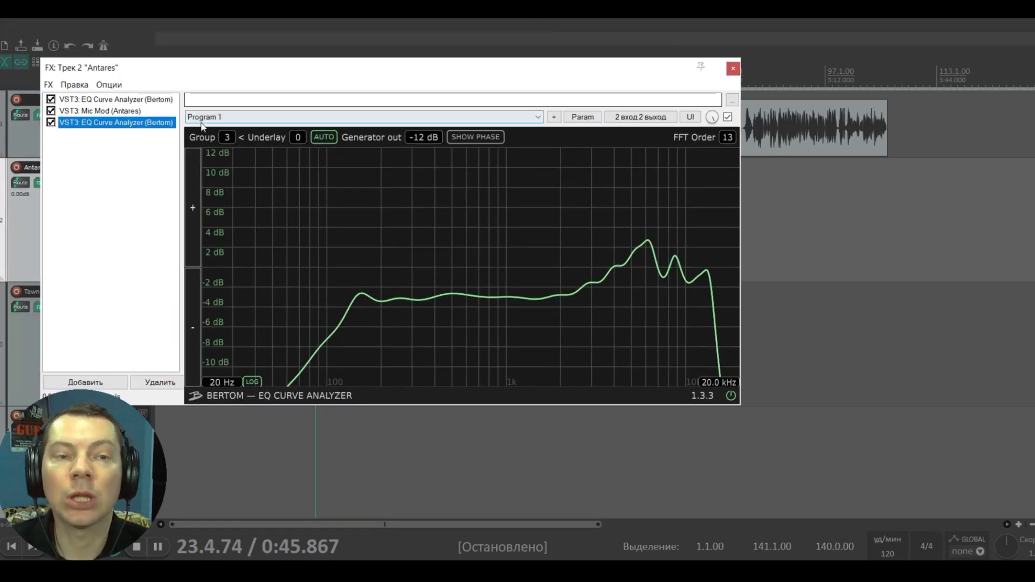
{"action": "left_click", "coordinate": [100, 110]}
{"action": "left_click", "coordinate": [300, 164]}
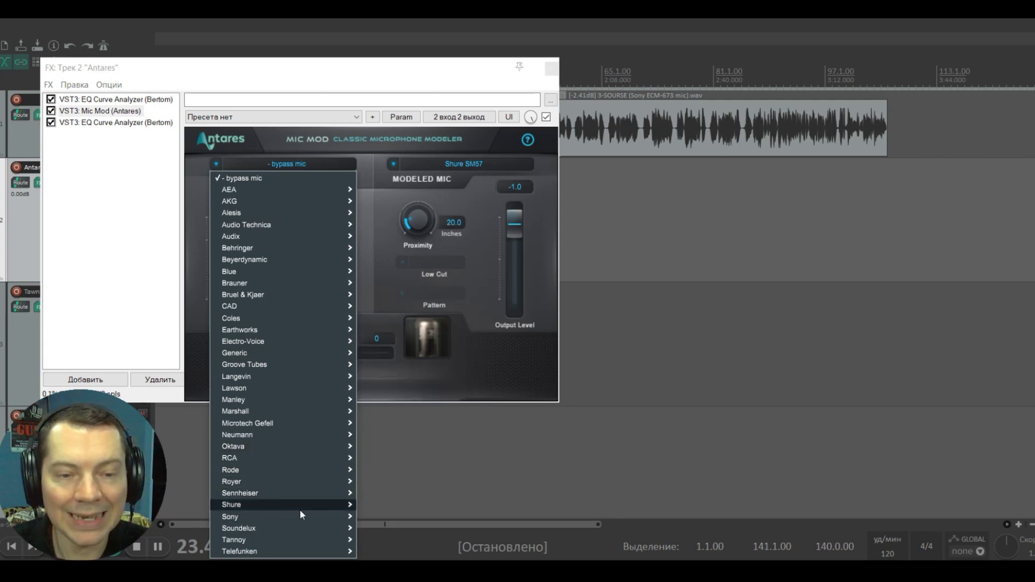
{"action": "mouse_move", "coordinate": [325, 431]}
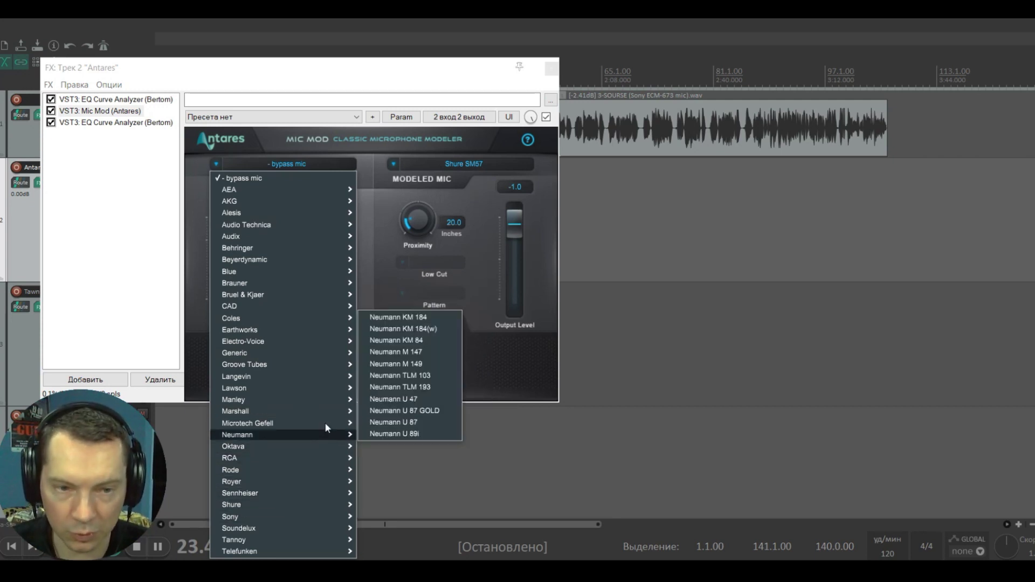
{"action": "mouse_move", "coordinate": [314, 400]}
{"action": "mouse_move", "coordinate": [330, 435]}
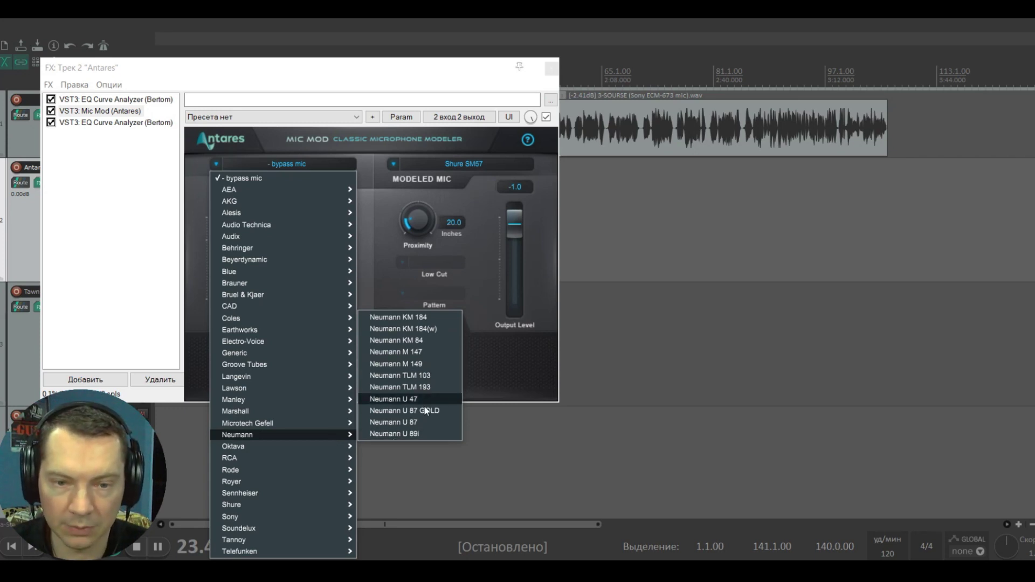
{"action": "left_click", "coordinate": [400, 376]}
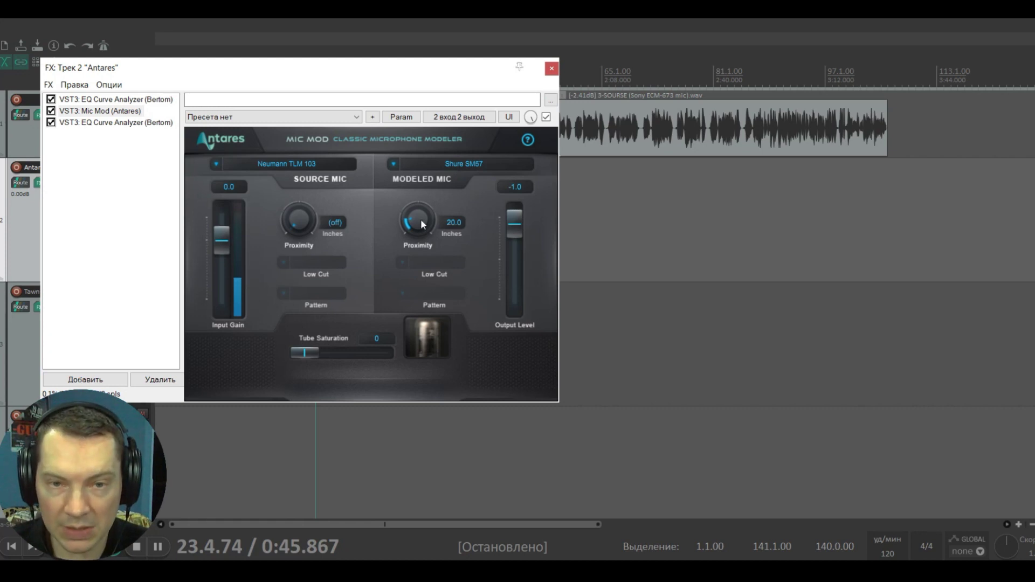
Step: Review the Mic Mod response in the second EQ Curve Analyzer of the Antares chain, and close the FX window
{"action": "left_click", "coordinate": [106, 123]}
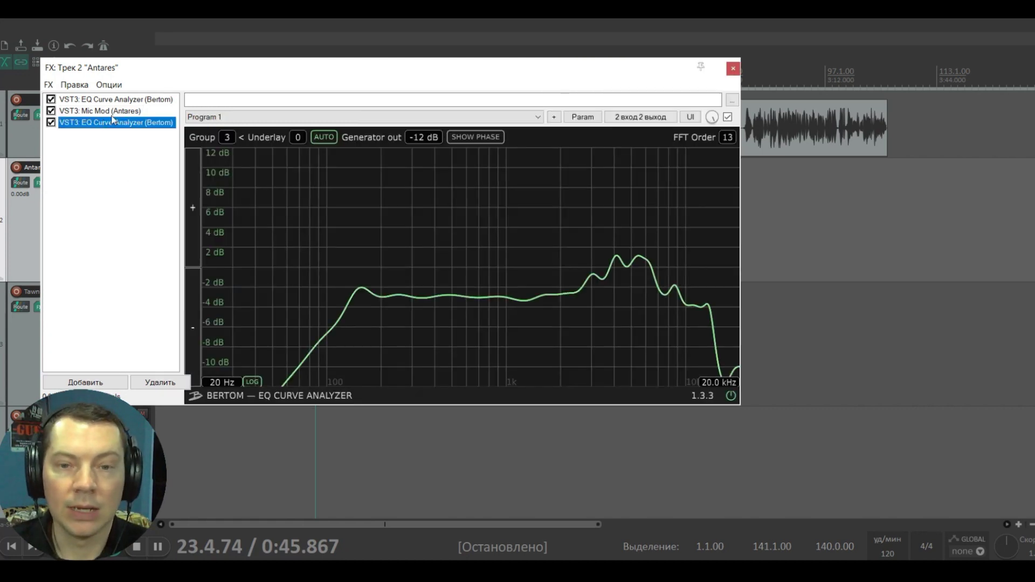
{"action": "key", "text": "Up"}
{"action": "key", "text": "Down"}
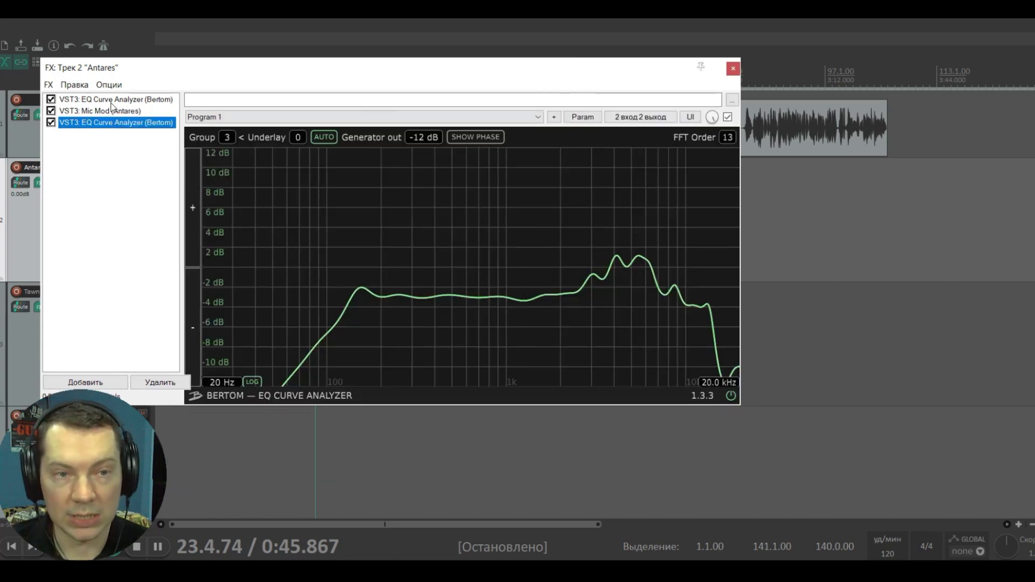
{"action": "key", "text": "Escape"}
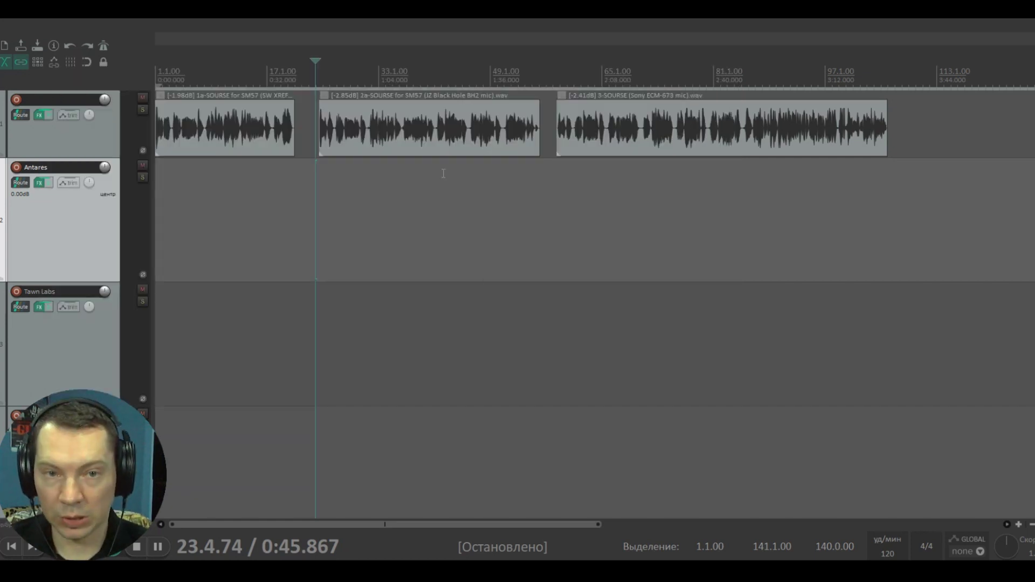
Step: Select the JZ Black Hole BH2 clip, inspect the Tawn Labs track's Sphere plugin with the DN-57 model, and close its FX window
{"action": "left_click", "coordinate": [428, 145]}
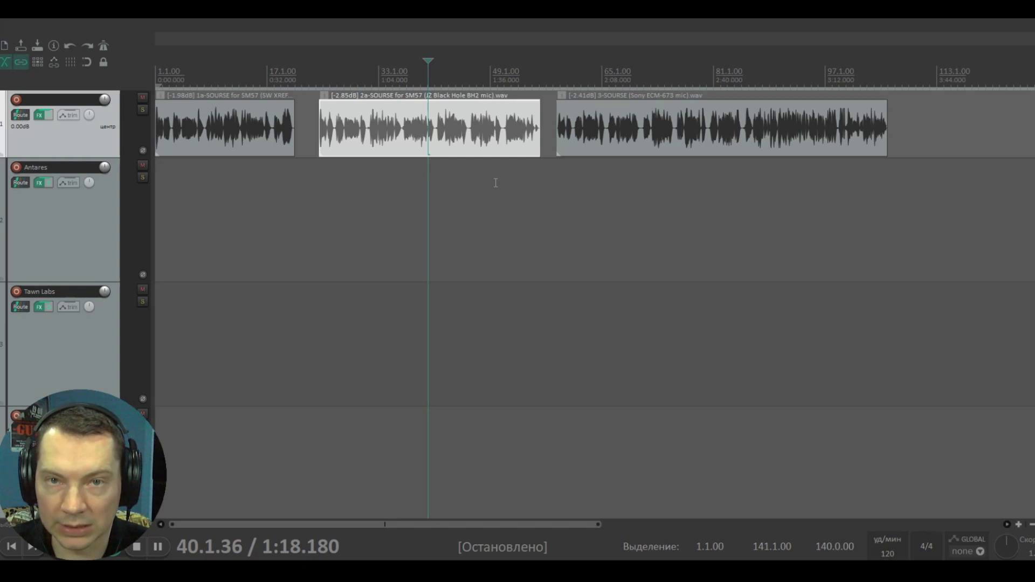
{"action": "left_click", "coordinate": [39, 307]}
{"action": "left_click", "coordinate": [75, 42]}
{"action": "left_click_drag", "start_coordinate": [207, 19], "coordinate": [246, 49]}
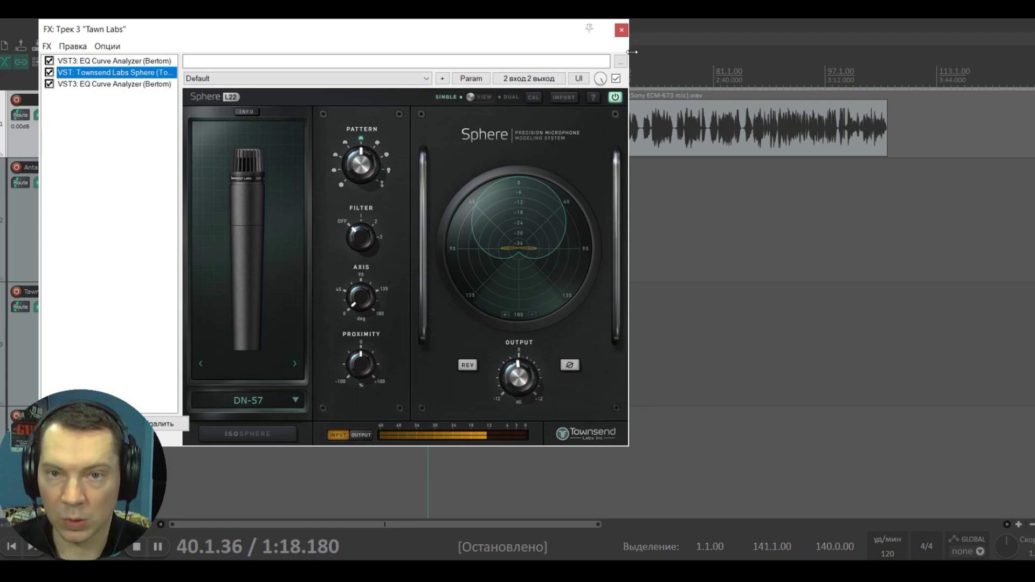
{"action": "left_click", "coordinate": [622, 30]}
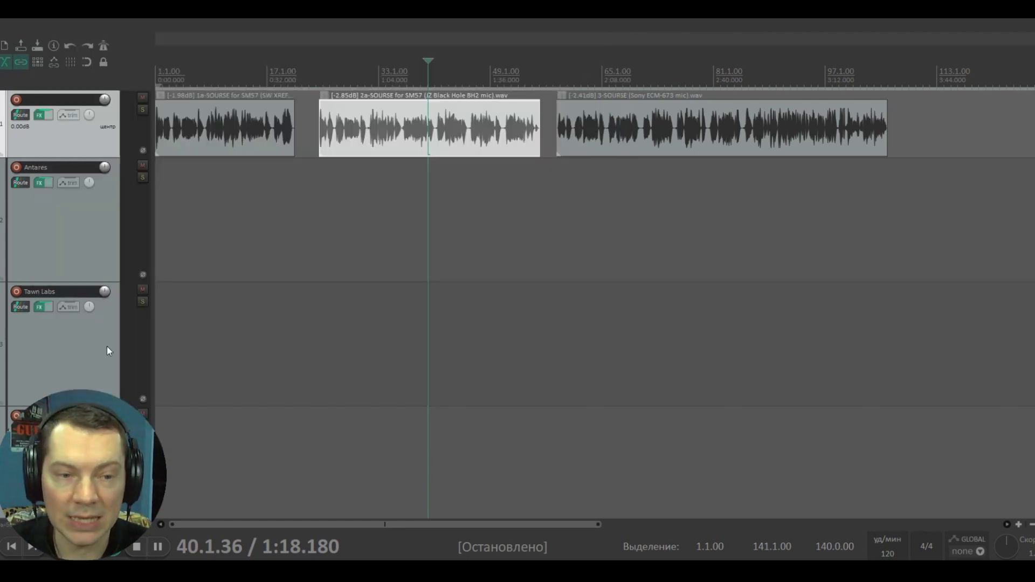
Step: In the SLATE track's Virtual Mix Rack, adjust the Classic Instruments Proximity near its centre, and close the FX window
{"action": "scroll", "coordinate": [102, 354], "scroll_direction": "down", "scroll_amount": 1}
{"action": "left_click", "coordinate": [41, 384]}
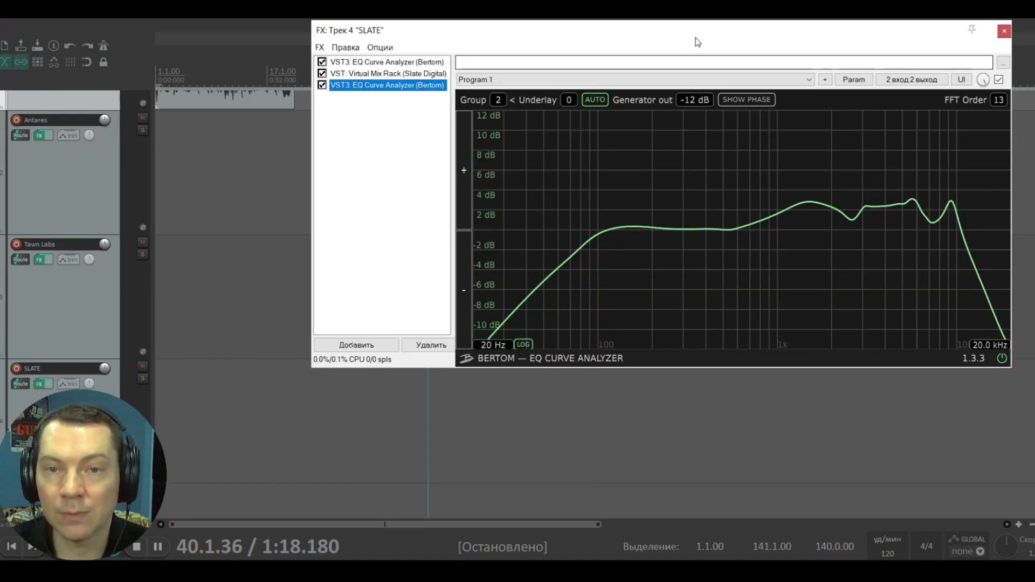
{"action": "left_click_drag", "start_coordinate": [698, 34], "coordinate": [563, 58]}
{"action": "left_click", "coordinate": [157, 145]}
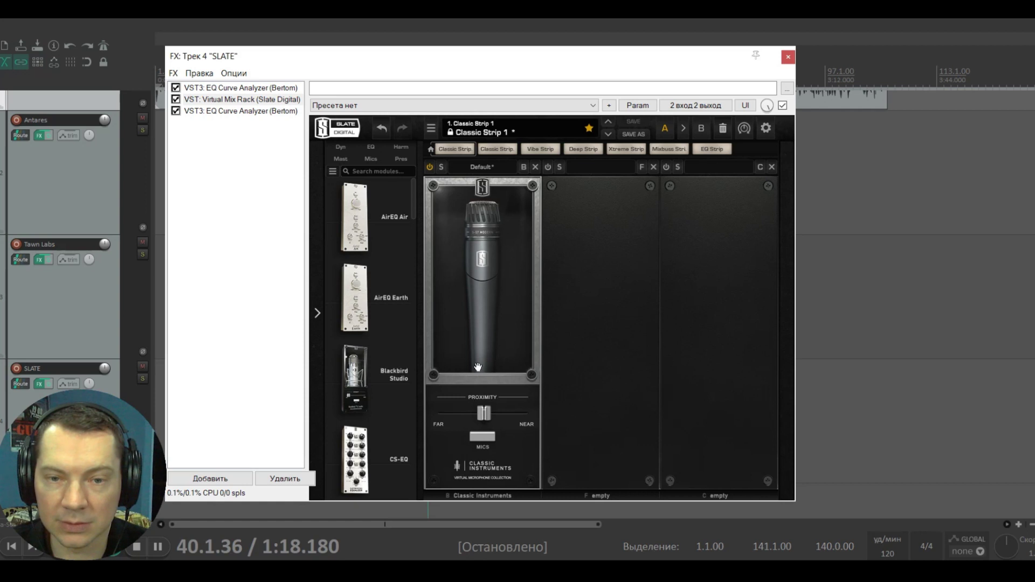
{"action": "mouse_move", "coordinate": [486, 422]}
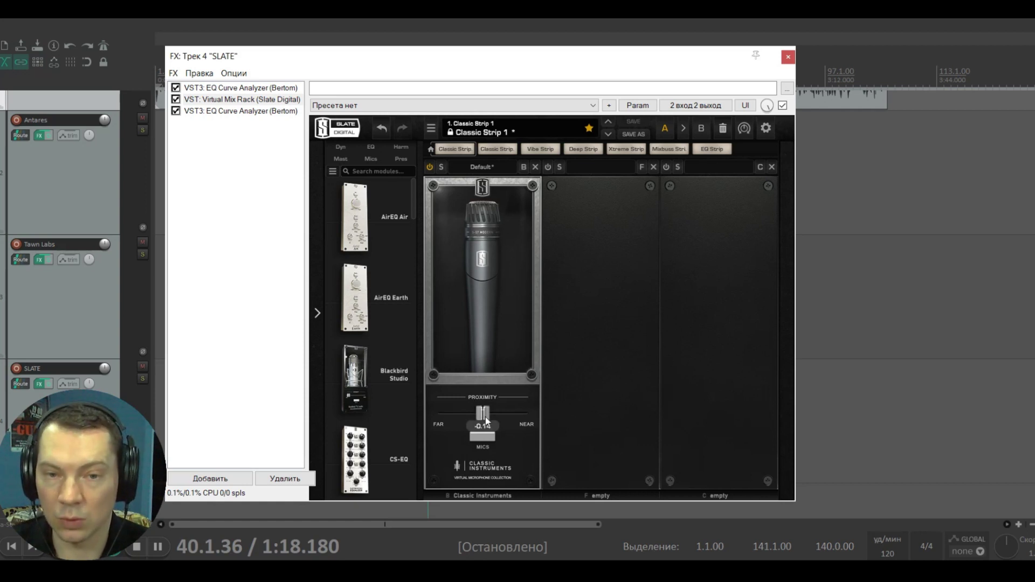
{"action": "left_click_drag", "start_coordinate": [485, 419], "coordinate": [484, 415]}
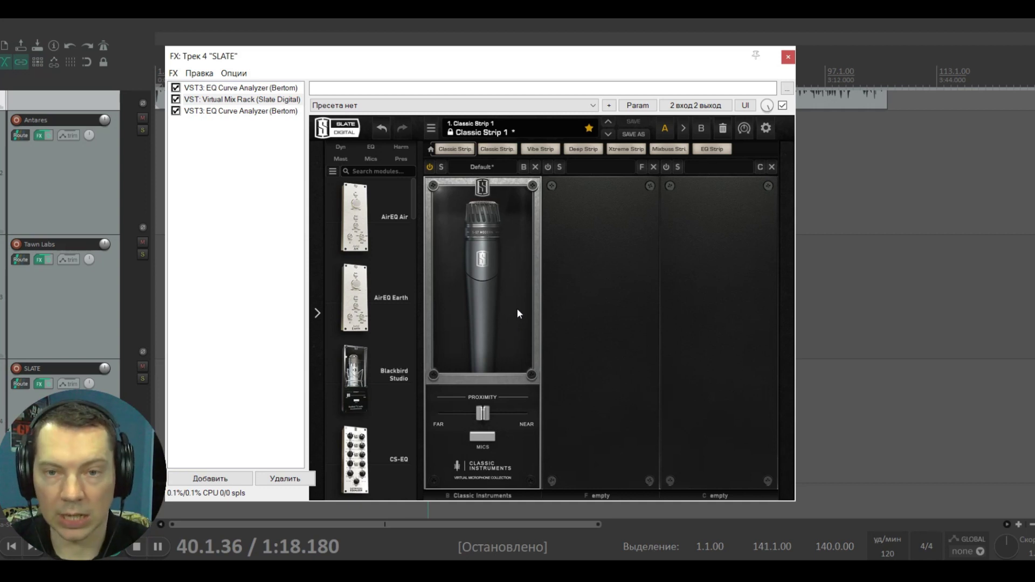
{"action": "left_click", "coordinate": [788, 56]}
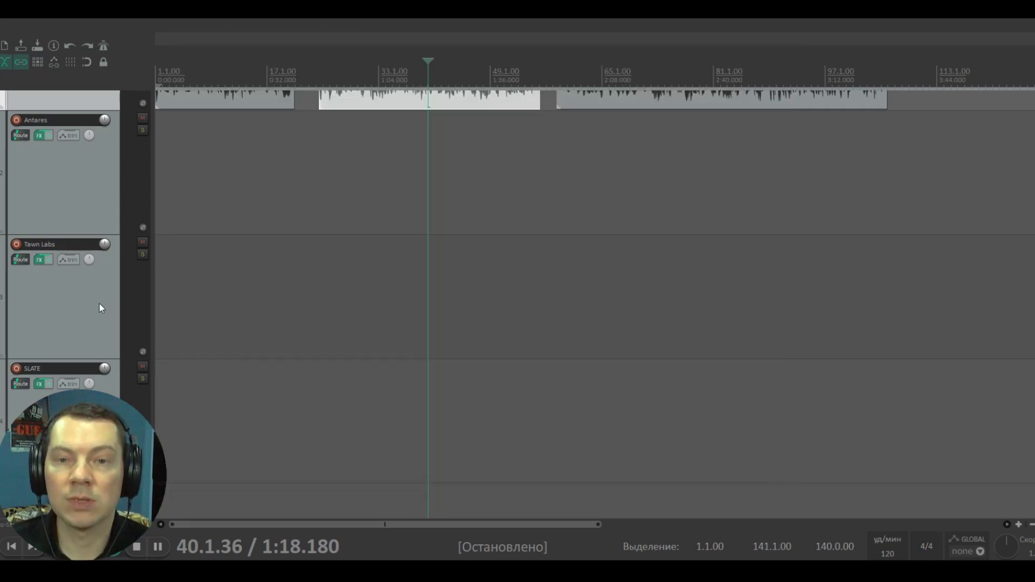
Step: Return to the first tracks and review the microphone comparison highlighting the Universal Audio Sphere L22 in the image viewer
{"action": "scroll", "coordinate": [100, 307], "scroll_direction": "up", "scroll_amount": 1}
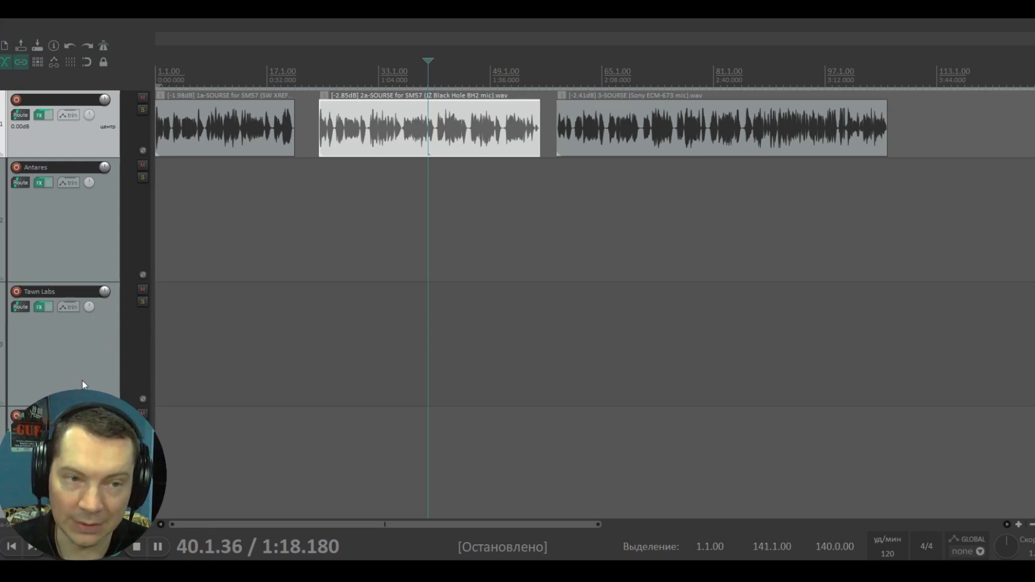
{"action": "left_click", "coordinate": [541, 197]}
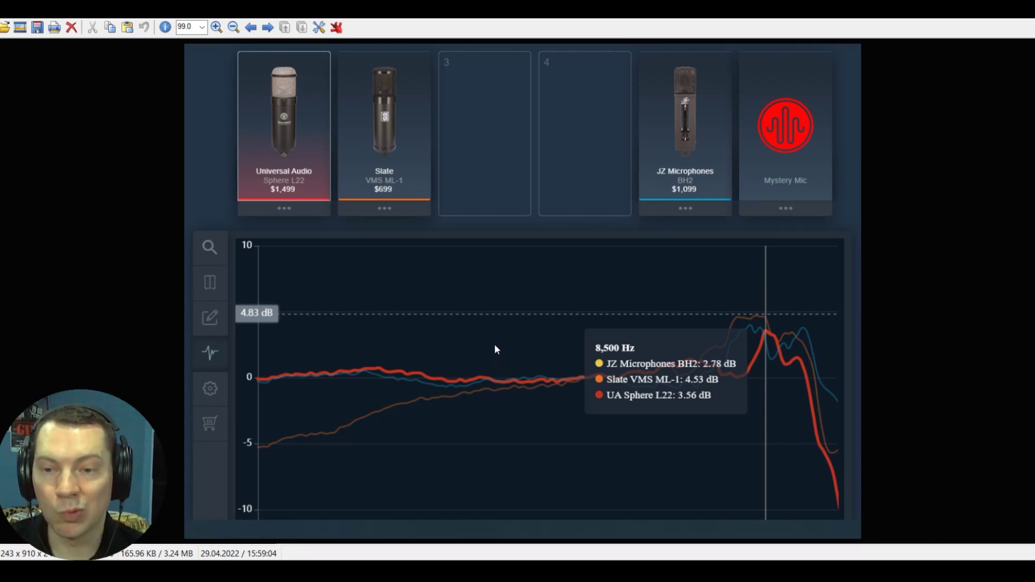
{"action": "key", "text": "Right"}
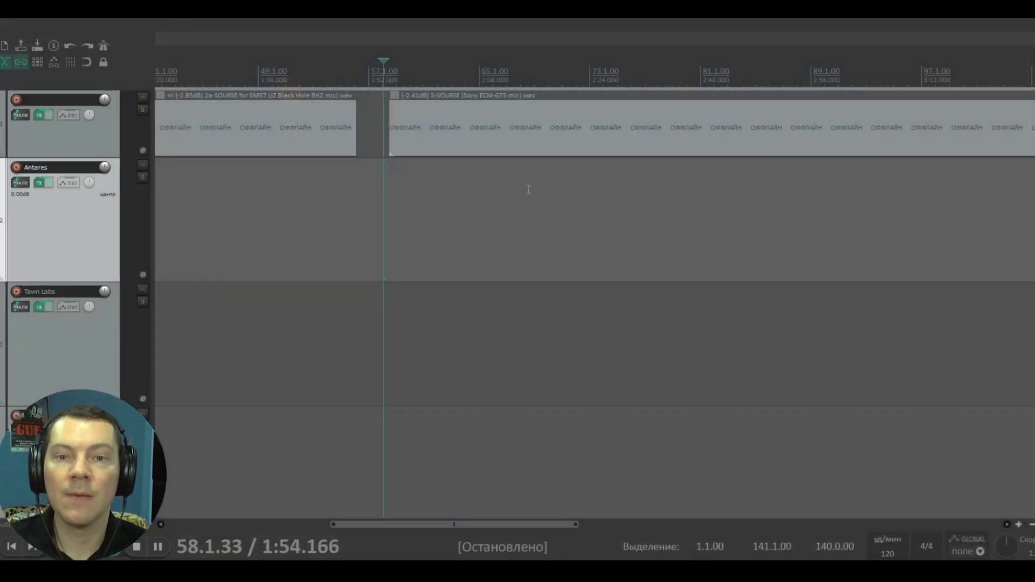
Step: Place the edit cursor just before the "3-SOURSE (Sony ECM-673 mic)" clip, with all three source clips in view
{"action": "left_click", "coordinate": [392, 321]}
{"action": "left_click", "coordinate": [388, 230]}
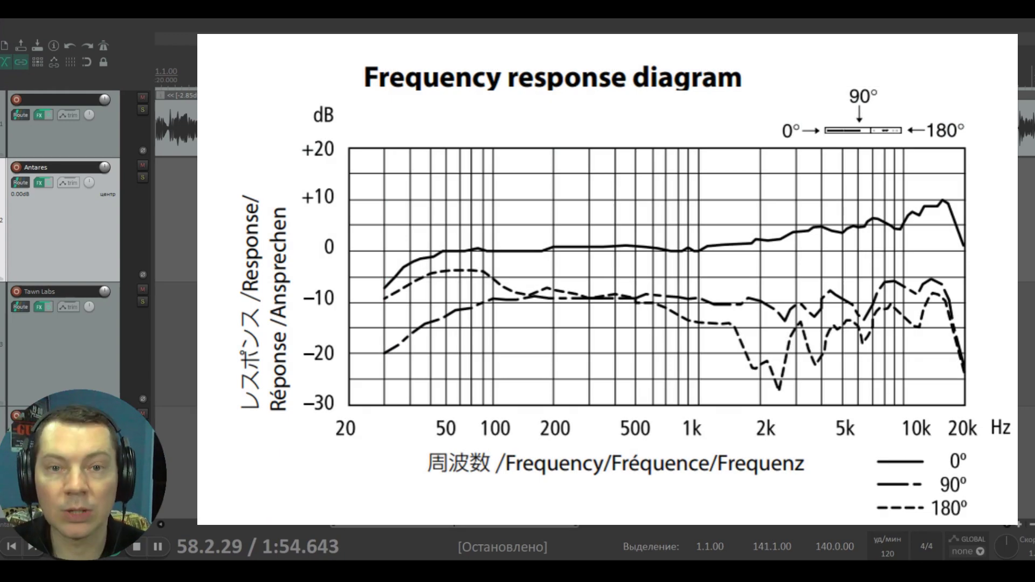
{"action": "scroll", "coordinate": [593, 270], "scroll_direction": "left", "scroll_amount": 5}
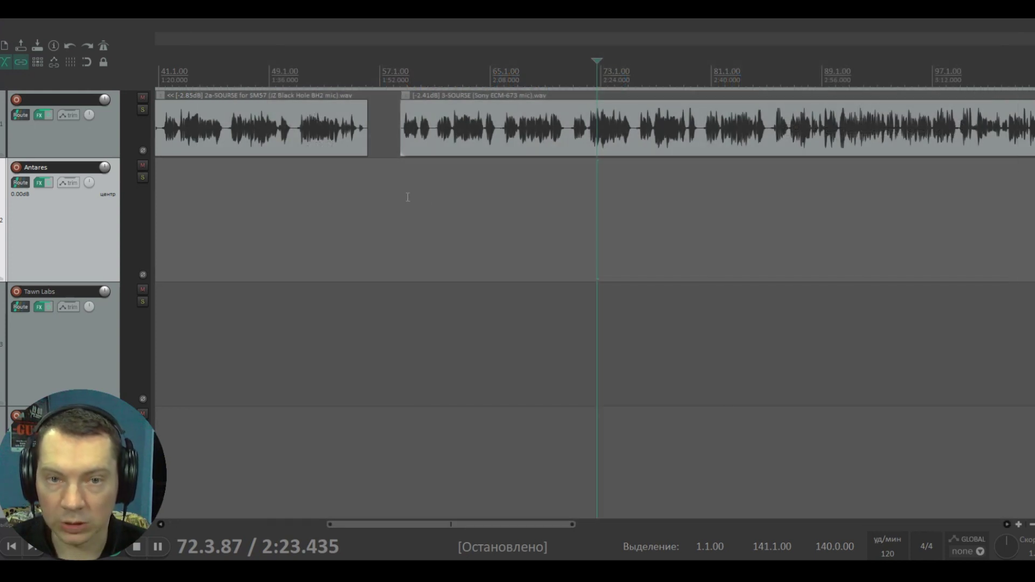
{"action": "scroll", "coordinate": [565, 215], "scroll_direction": "down", "scroll_amount": 4}
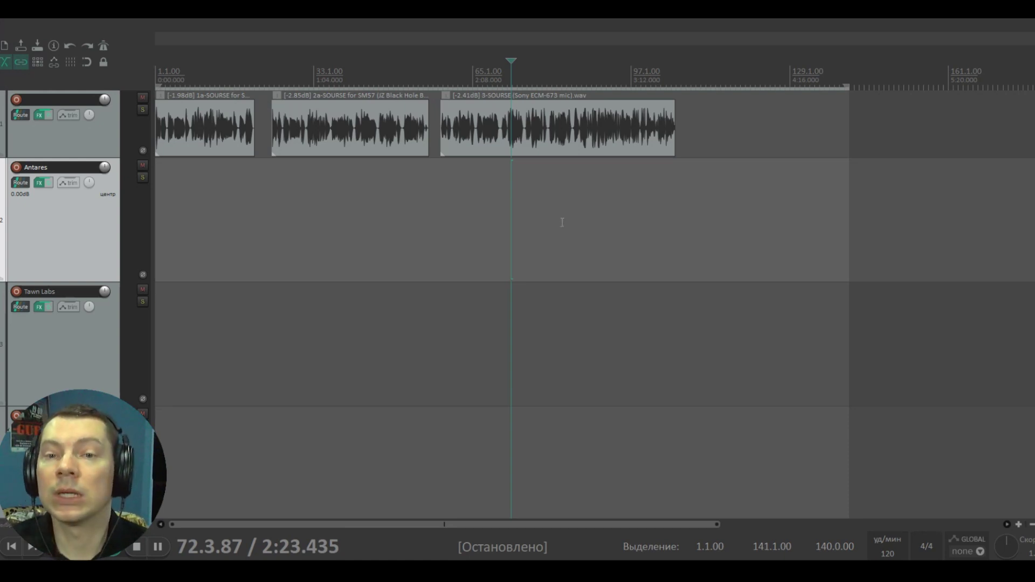
{"action": "left_click", "coordinate": [434, 202]}
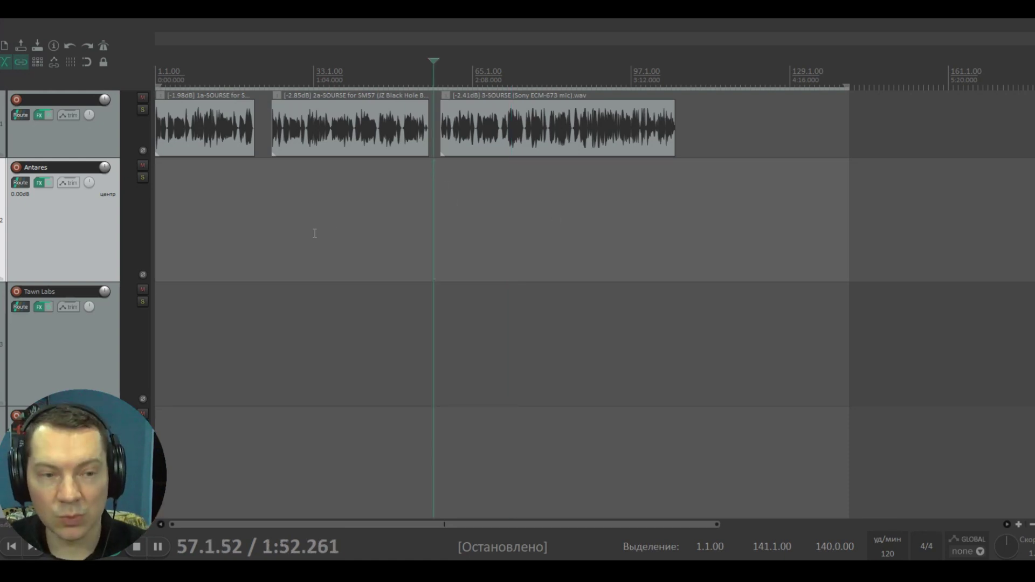
Step: Reopen the Antares track's FX chain to review the Mic Mod source and modeled microphones, and close it
{"action": "left_click", "coordinate": [42, 183]}
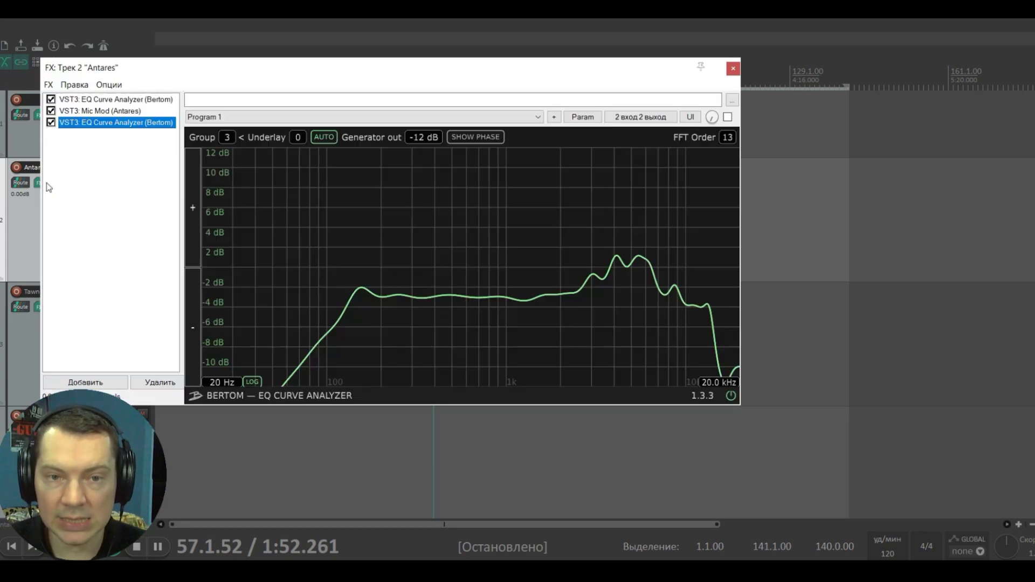
{"action": "left_click", "coordinate": [107, 111]}
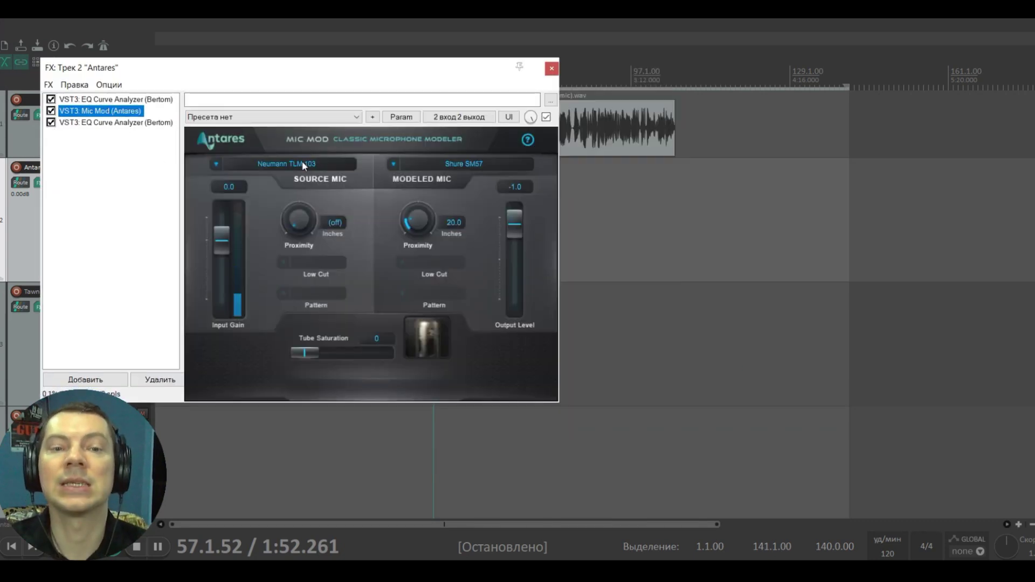
{"action": "left_click", "coordinate": [552, 69]}
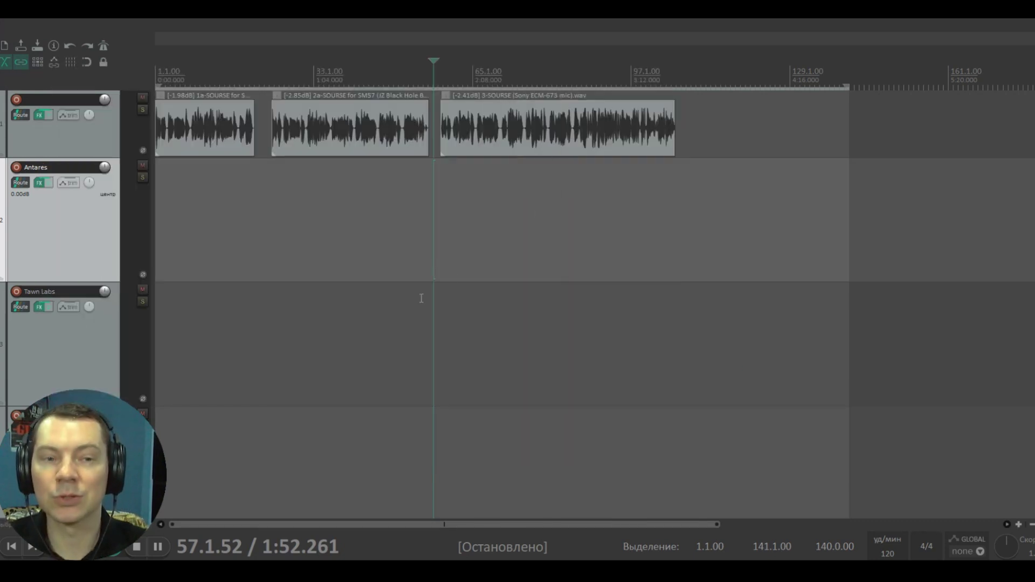
Step: Add a Blackbird Studio microphone ahead of Classic Instruments in the SLATE track's Virtual Mix Rack, and try its Intensity at 111%
{"action": "key", "text": "Right"}
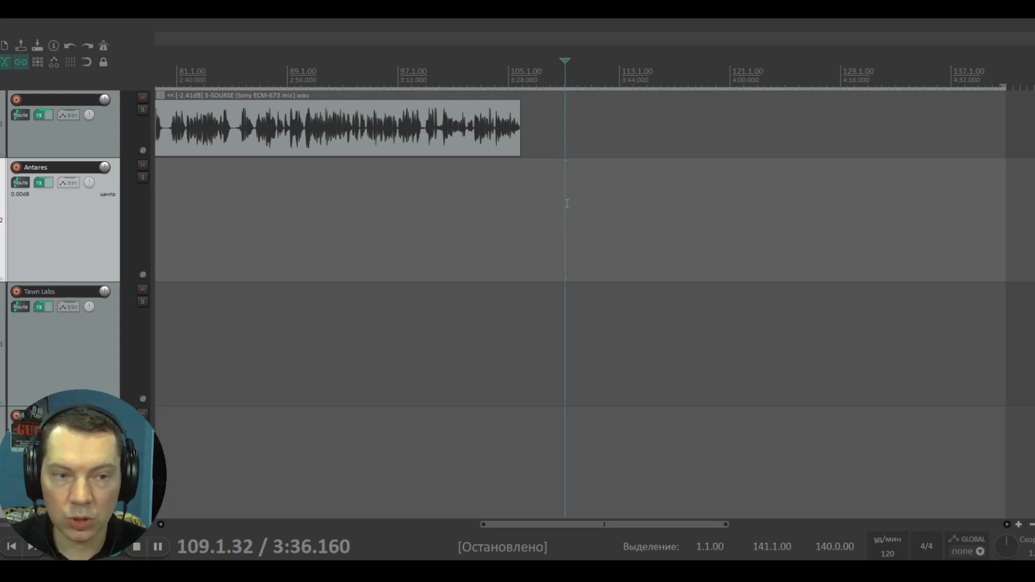
{"action": "scroll", "coordinate": [30, 294], "scroll_direction": "down", "scroll_amount": 1}
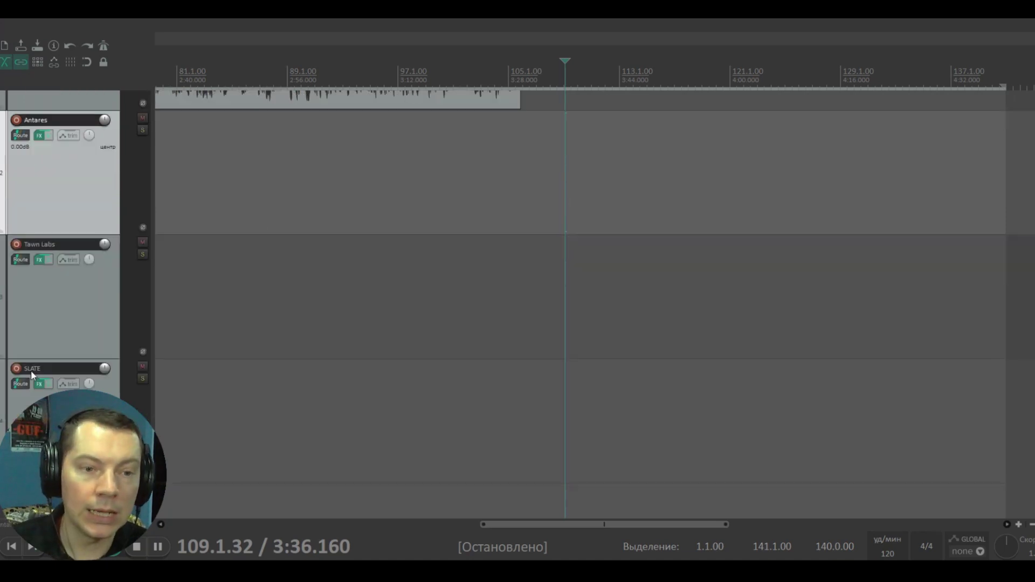
{"action": "left_click", "coordinate": [39, 383]}
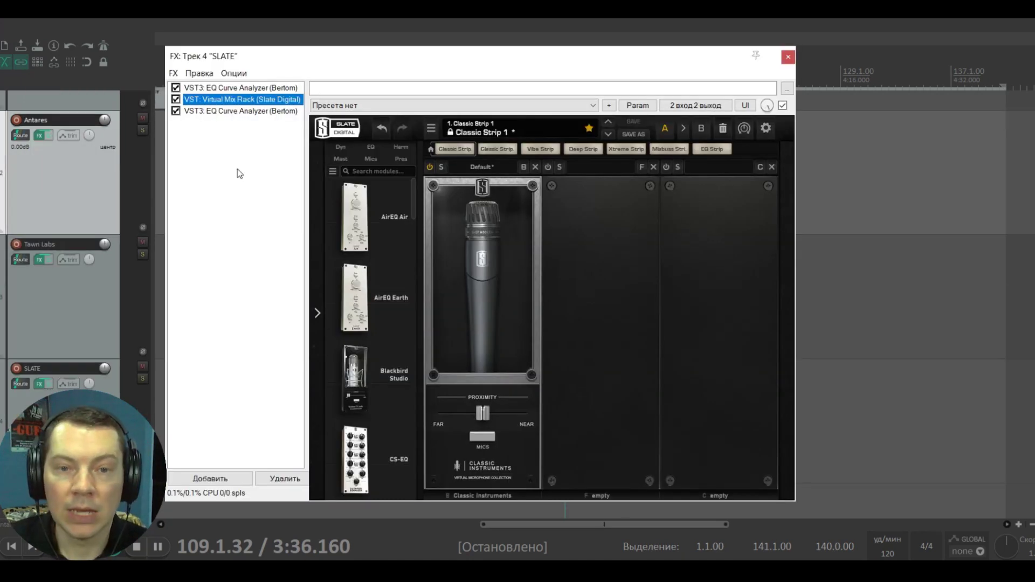
{"action": "left_click_drag", "start_coordinate": [354, 378], "coordinate": [520, 175]}
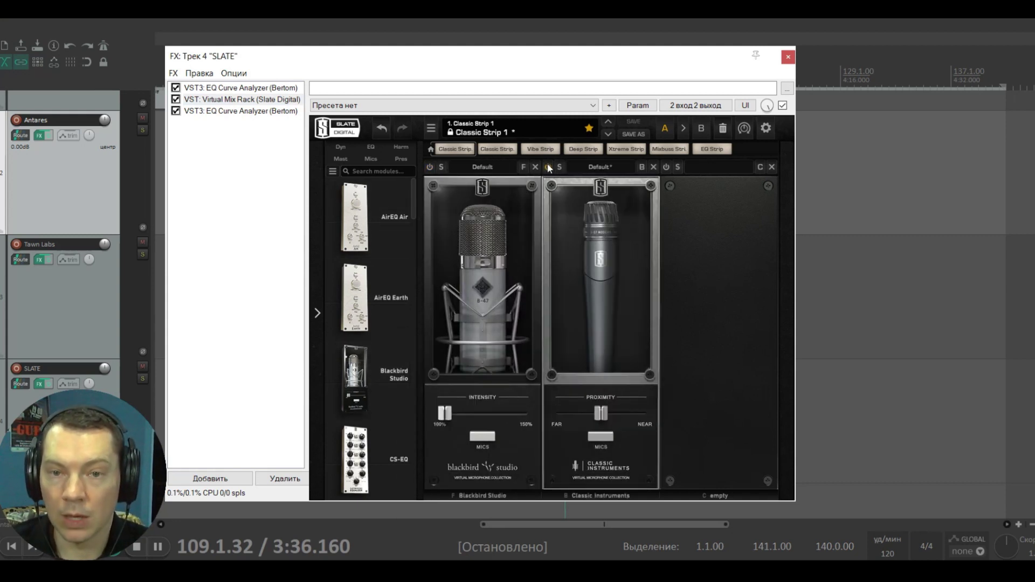
{"action": "left_click", "coordinate": [452, 413]}
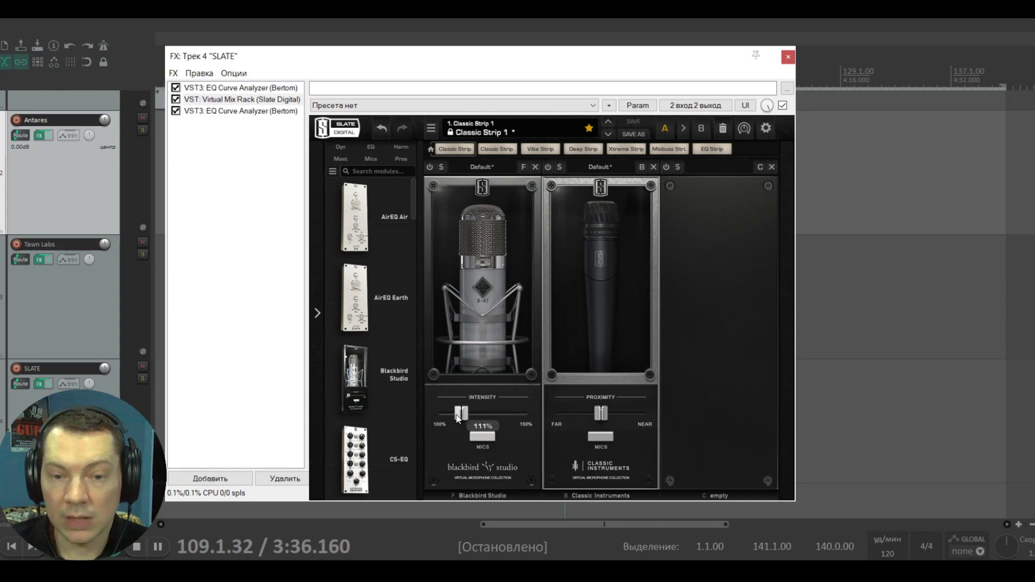
Step: Float the Virtual Mix Rack in its own window and arrange it beside the last EQ Curve Analyzer of the SLATE chain
{"action": "double_click", "coordinate": [222, 101]}
{"action": "left_click_drag", "start_coordinate": [486, 57], "coordinate": [330, 44]}
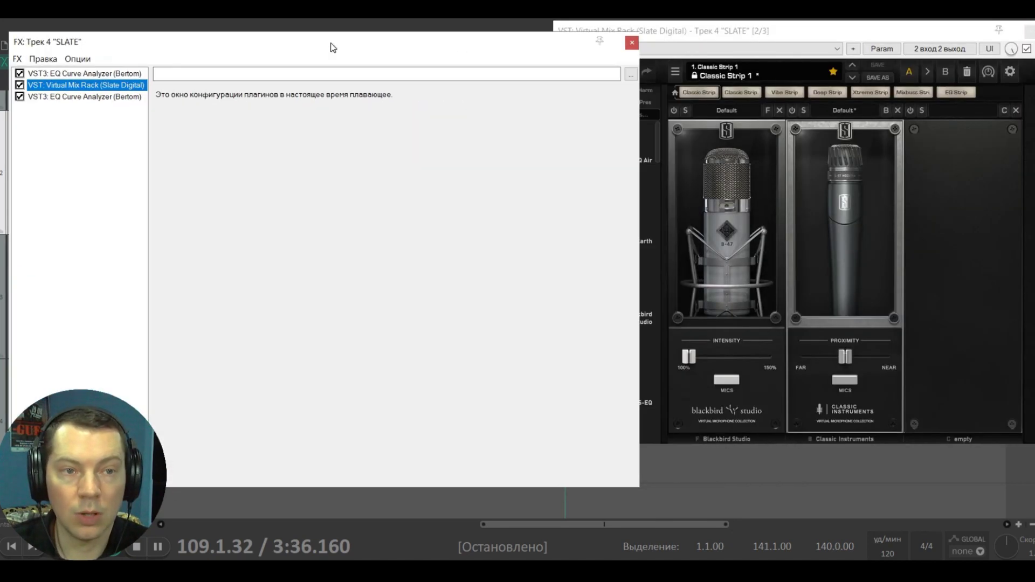
{"action": "left_click", "coordinate": [121, 101]}
{"action": "left_click_drag", "start_coordinate": [401, 34], "coordinate": [291, 34]}
{"action": "left_click_drag", "start_coordinate": [695, 32], "coordinate": [739, 59]}
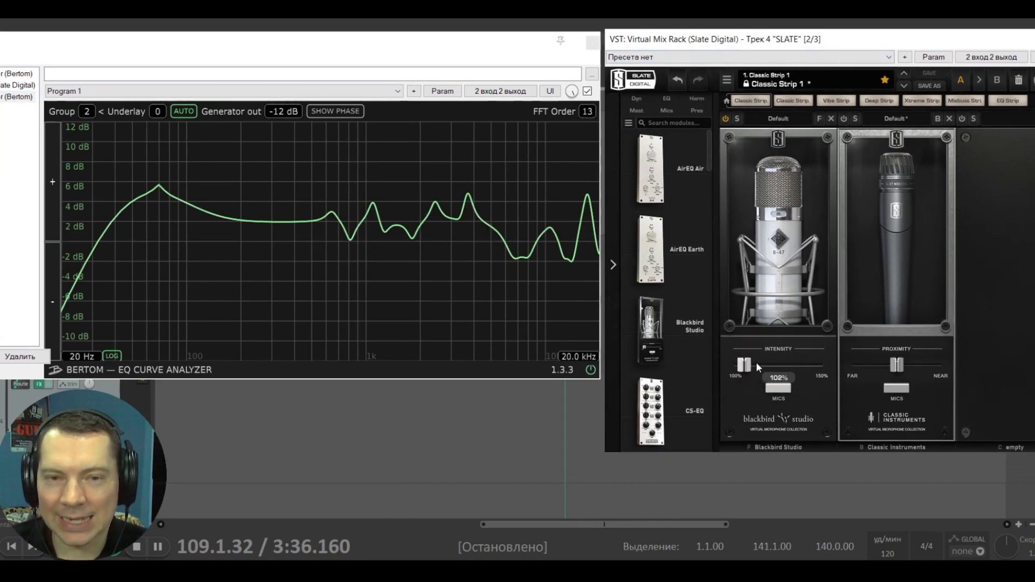
Step: Return the Blackbird Studio Intensity to 100% and compare the curves of its B-251, B-67, B-12 and B-49 microphones, ending on B-49
{"action": "left_click_drag", "start_coordinate": [758, 366], "coordinate": [754, 367]}
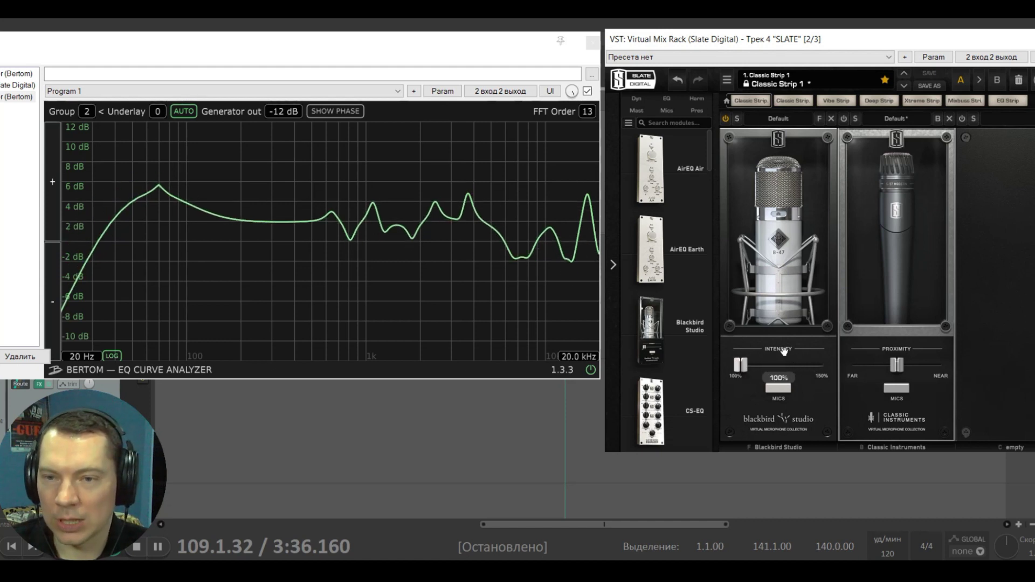
{"action": "left_click", "coordinate": [778, 388]}
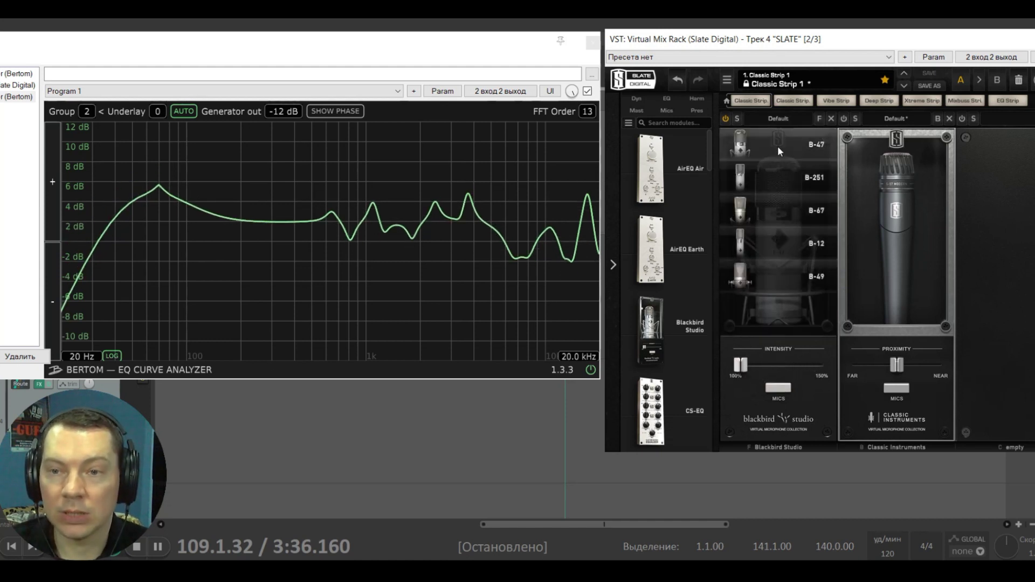
{"action": "left_click", "coordinate": [778, 170]}
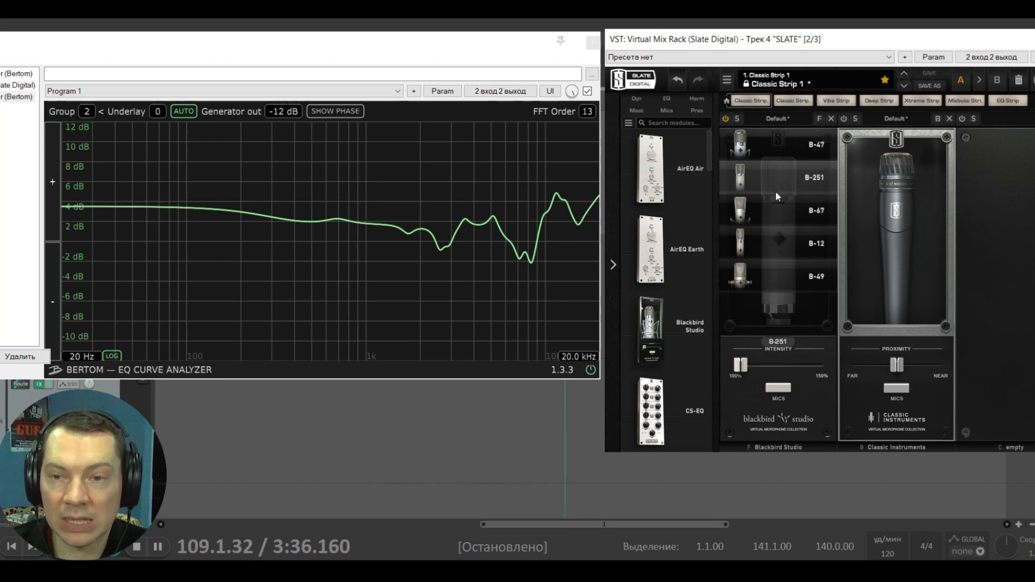
{"action": "left_click", "coordinate": [774, 218]}
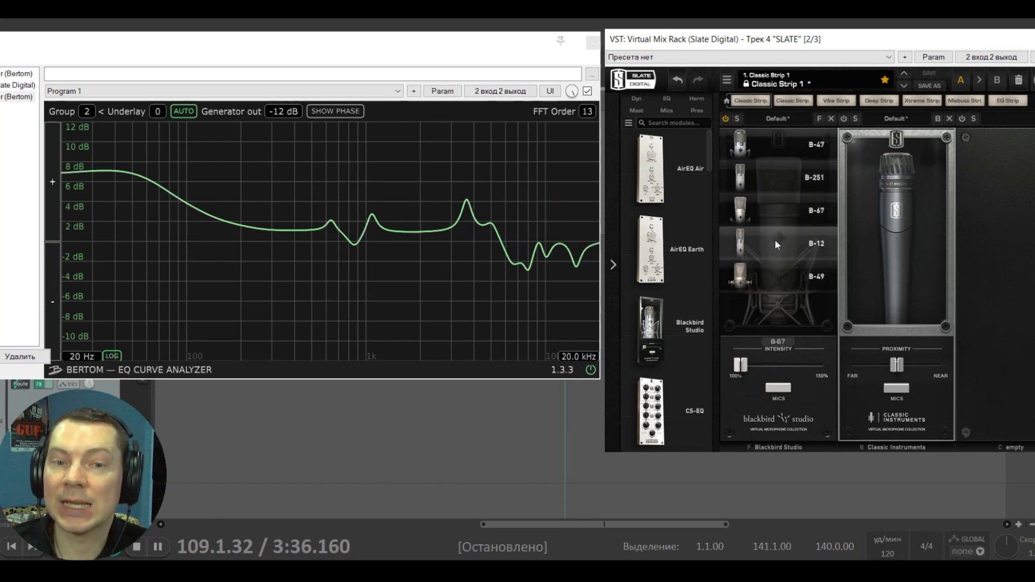
{"action": "left_click", "coordinate": [777, 243]}
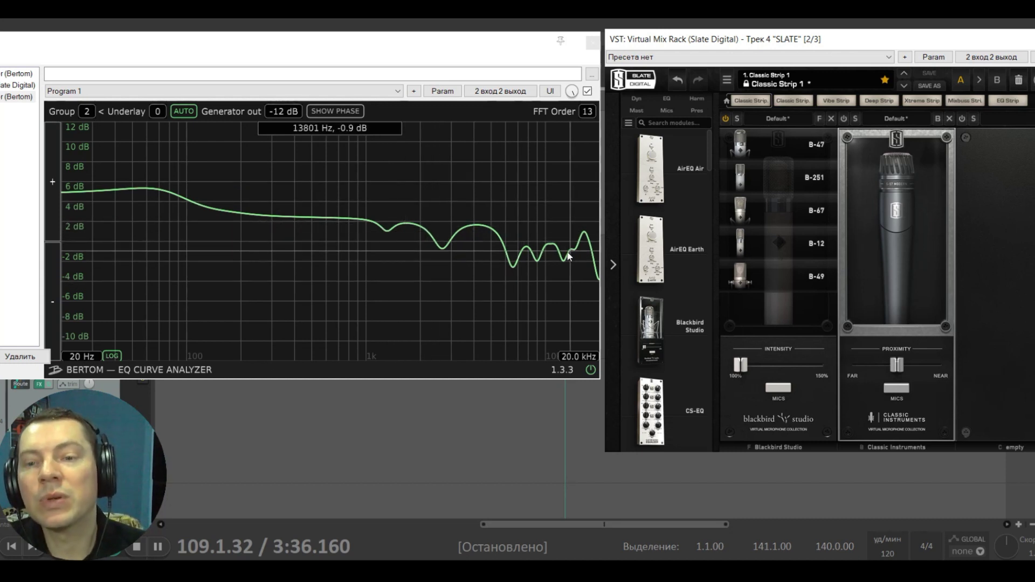
{"action": "left_click", "coordinate": [746, 281]}
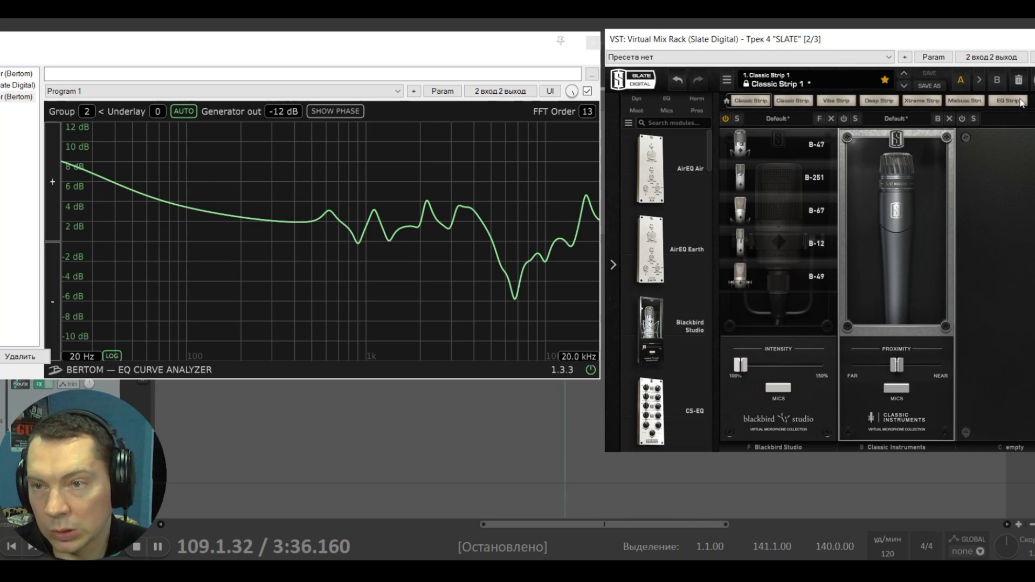
Step: Close the floating Virtual Mix Rack and the SLATE track's FX chain
{"action": "left_click_drag", "start_coordinate": [1031, 35], "coordinate": [939, 36]}
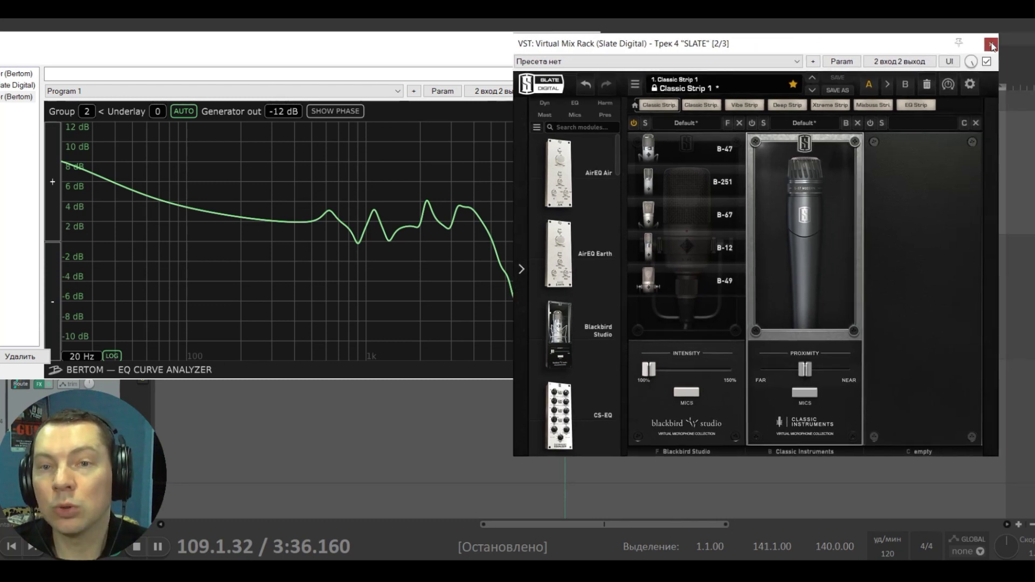
{"action": "left_click", "coordinate": [987, 38]}
{"action": "left_click", "coordinate": [592, 43]}
Step: Open the Tawn Labs track's FX chain, set Sphere to DN-7, and float it beside the chain's last EQ Curve Analyzer
{"action": "left_click", "coordinate": [37, 262]}
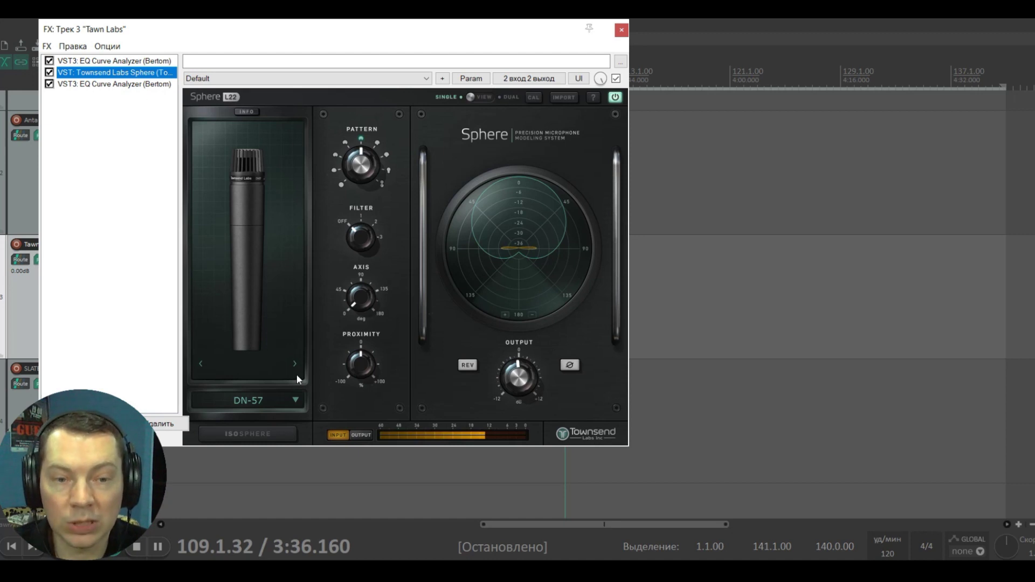
{"action": "left_click", "coordinate": [295, 365]}
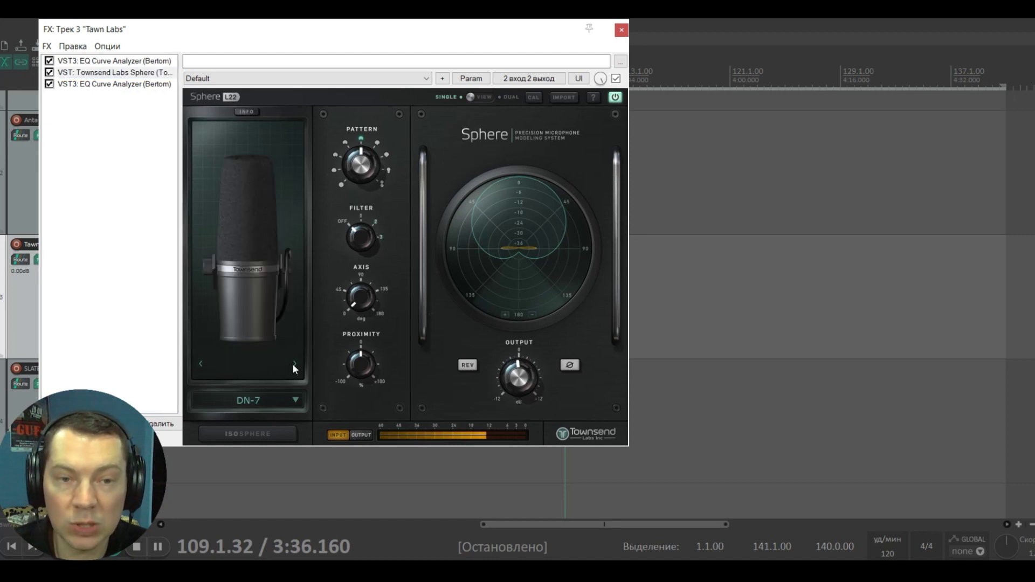
{"action": "double_click", "coordinate": [98, 77]}
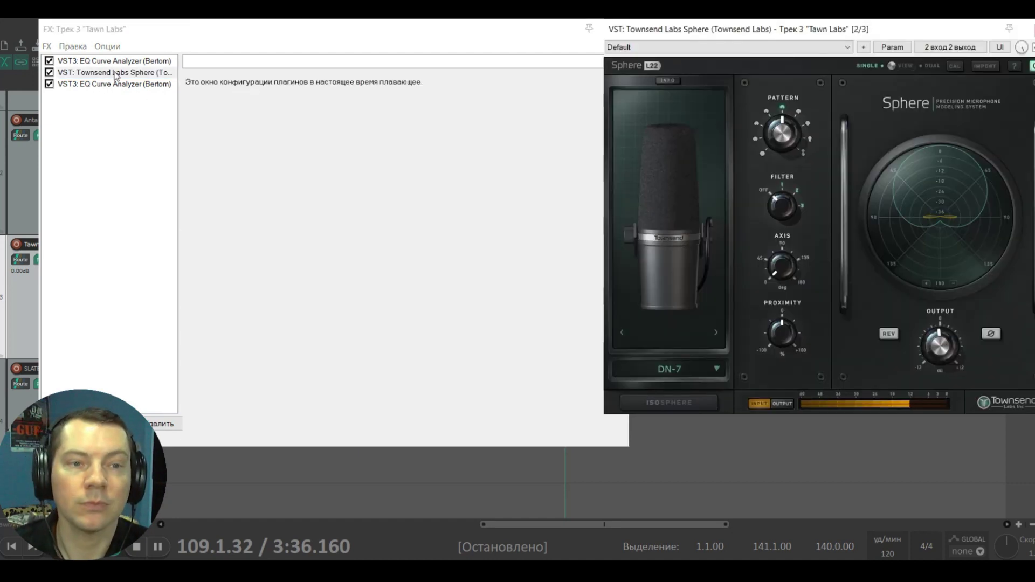
{"action": "left_click", "coordinate": [108, 85]}
{"action": "left_click_drag", "start_coordinate": [495, 31], "coordinate": [347, 30]}
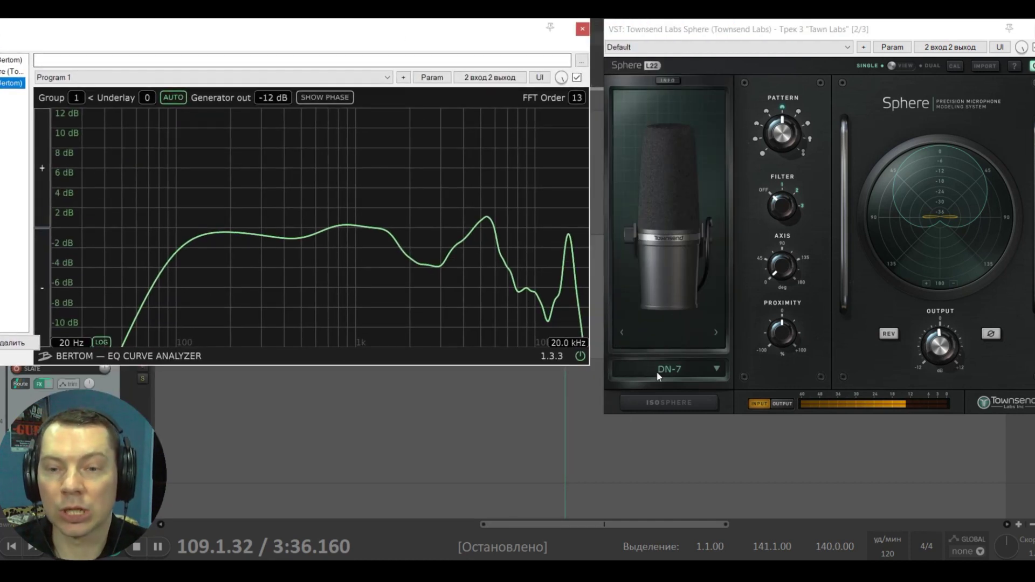
Step: Compare the response curves of Sphere's dynamic models, including DN-57, DN-7, DN-20, DN-409U and DN-421N
{"action": "left_click", "coordinate": [620, 335]}
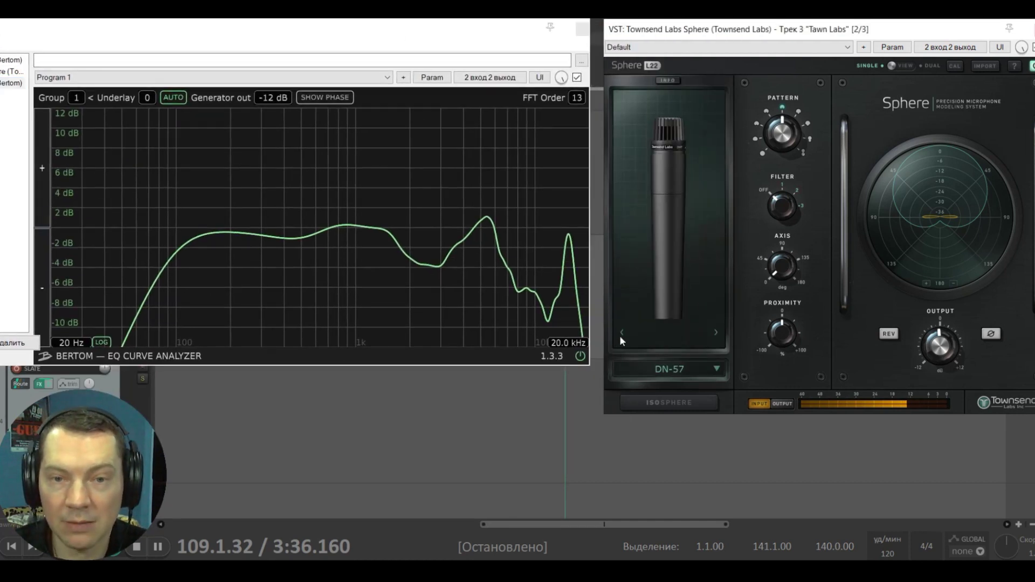
{"action": "left_click", "coordinate": [720, 334]}
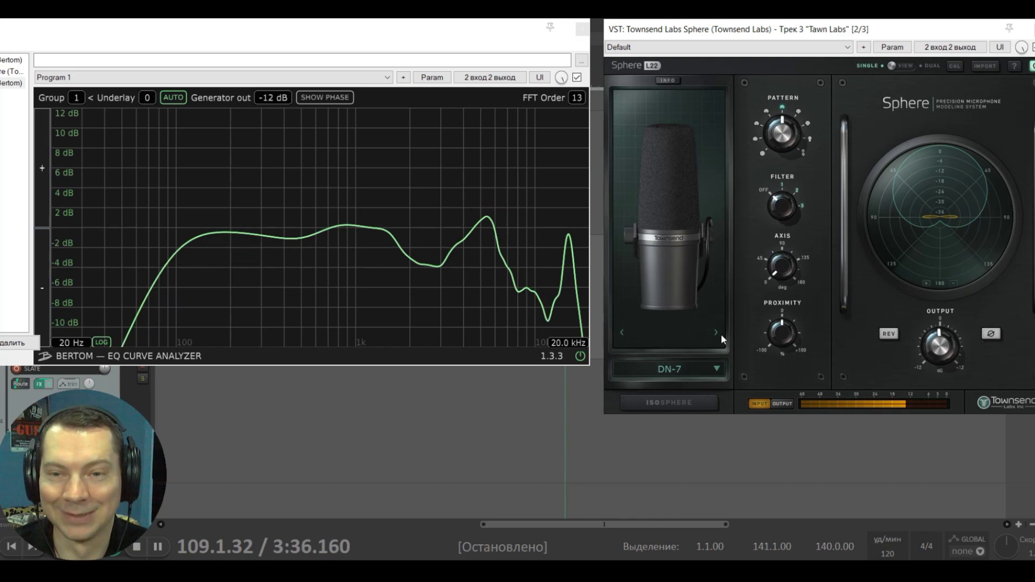
{"action": "left_click", "coordinate": [720, 334]}
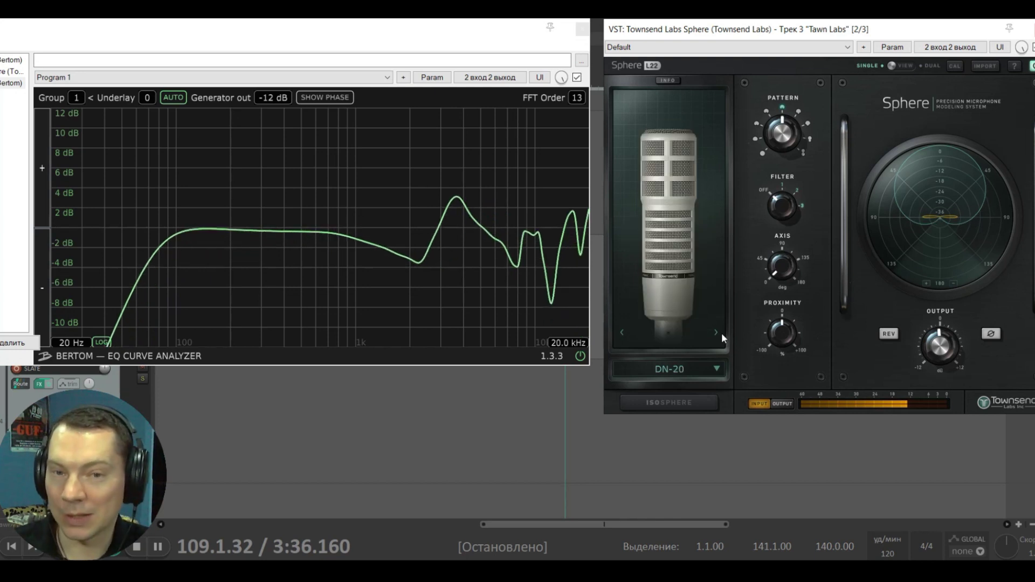
{"action": "left_click", "coordinate": [721, 333]}
{"action": "left_click", "coordinate": [721, 332]}
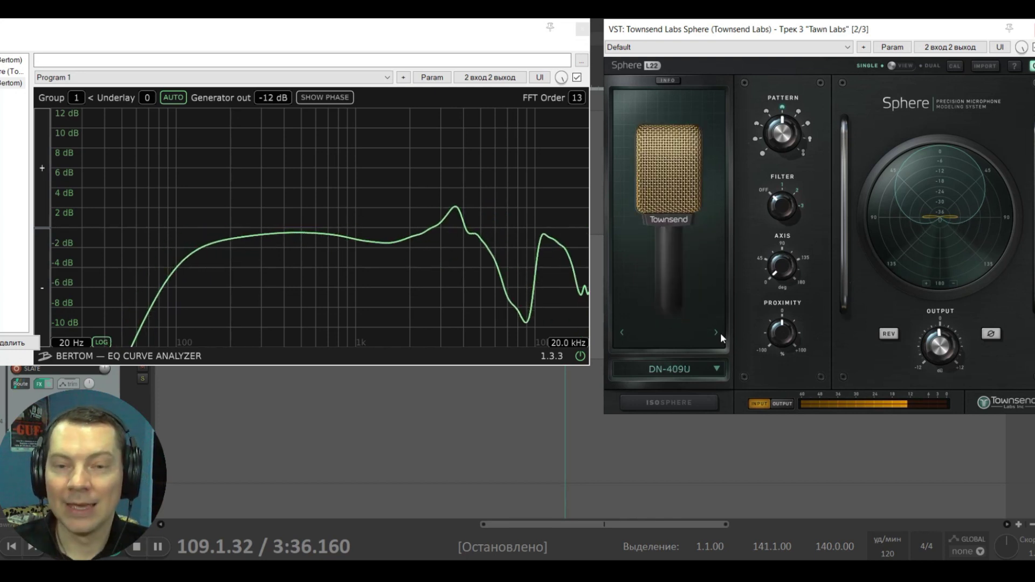
{"action": "left_click", "coordinate": [721, 332]}
{"action": "left_click", "coordinate": [624, 334]}
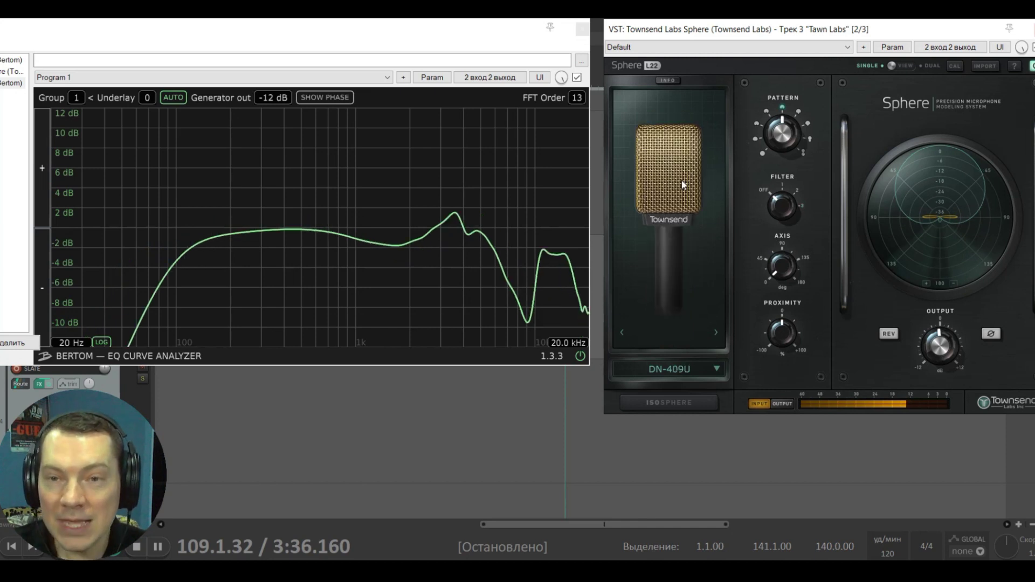
{"action": "left_click", "coordinate": [717, 333]}
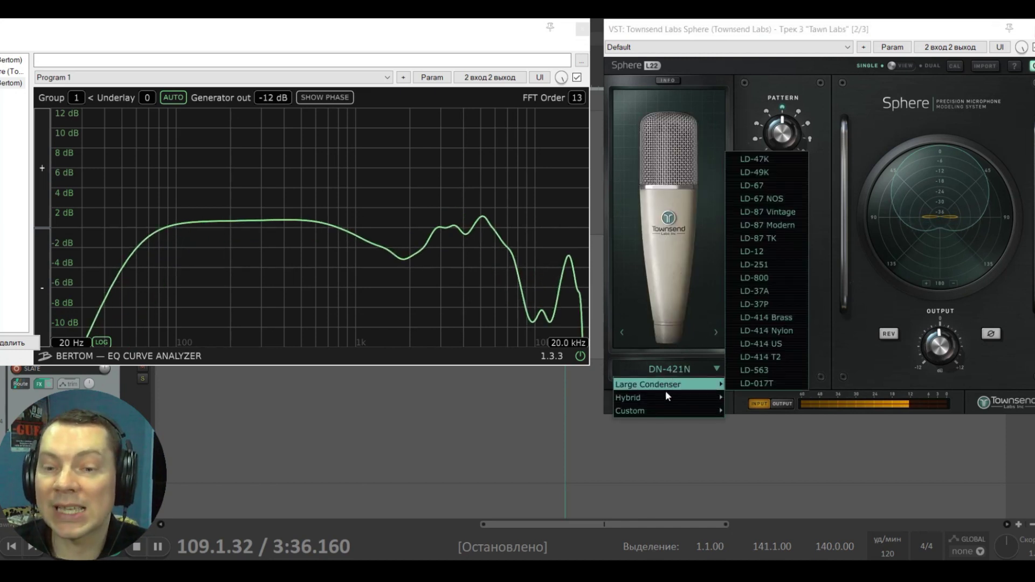
Step: Compare the response curves of Sphere's custom models Sphere Direct, Sphere Diffuse and Sphere Linear, ending on Sphere Linear
{"action": "mouse_move", "coordinate": [669, 411]}
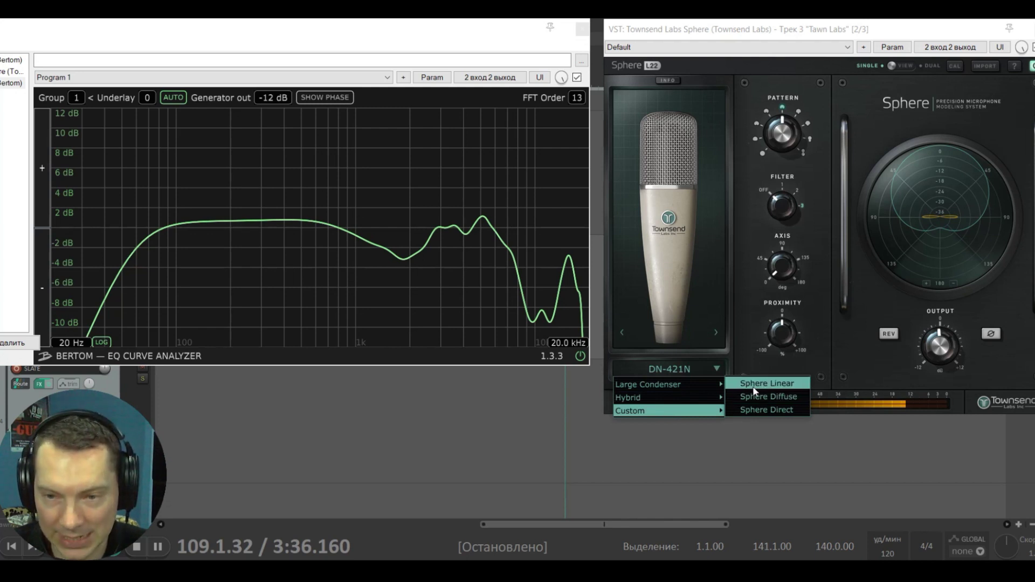
{"action": "left_click", "coordinate": [760, 411]}
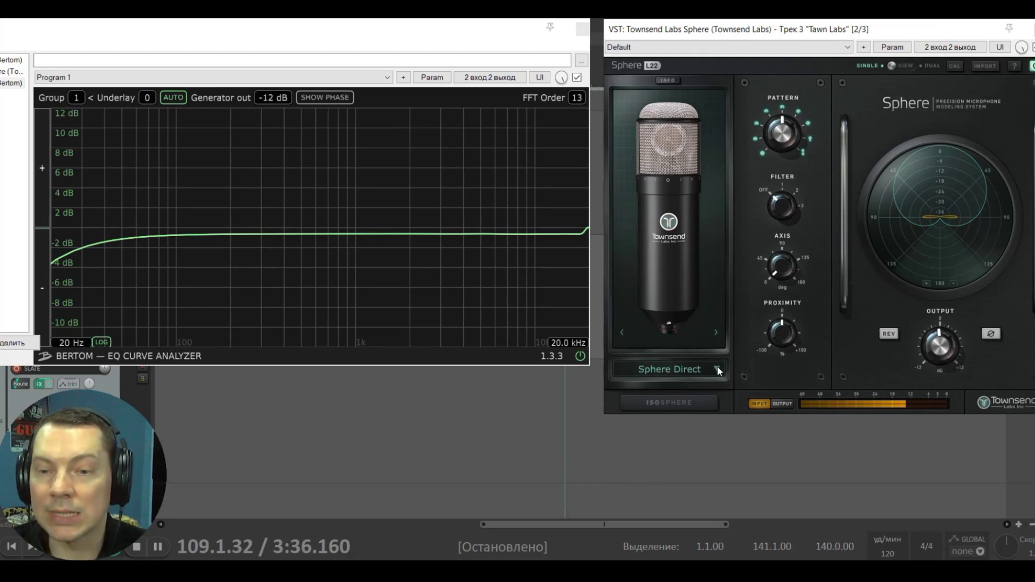
{"action": "left_click", "coordinate": [716, 332]}
{"action": "left_click", "coordinate": [623, 332]}
{"action": "left_click", "coordinate": [622, 332]}
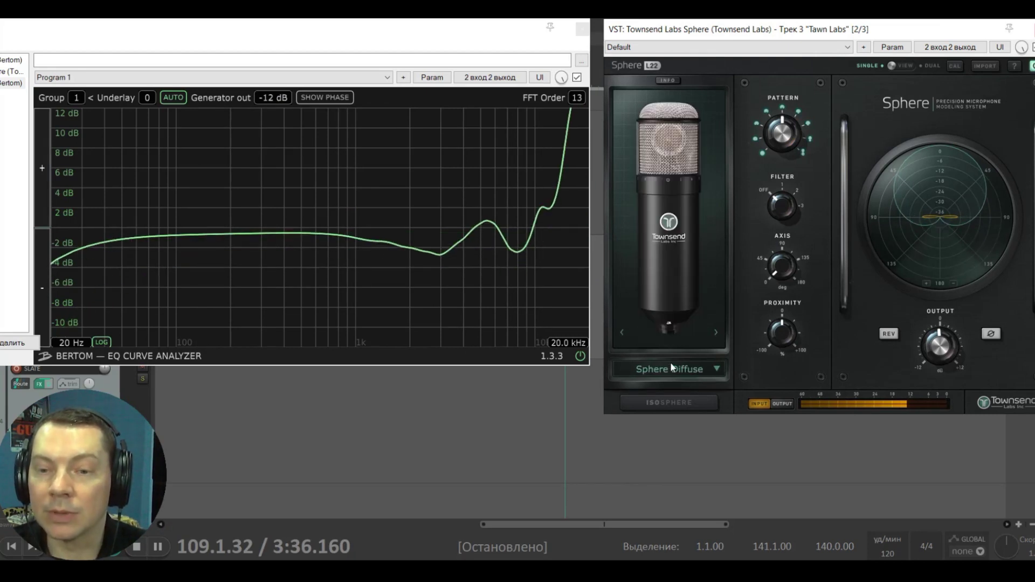
{"action": "left_click", "coordinate": [623, 332]}
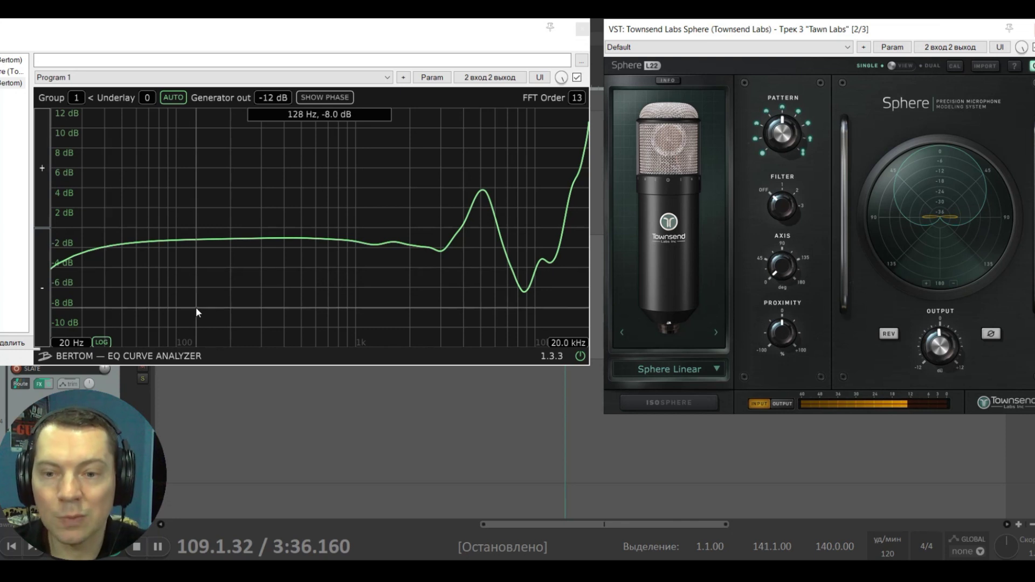
Step: Close the Tawn Labs FX windows and place the edit cursor just before the 2a-SOURSE clip, with the Antares track selected
{"action": "left_click", "coordinate": [582, 28]}
{"action": "key", "text": "Escape"}
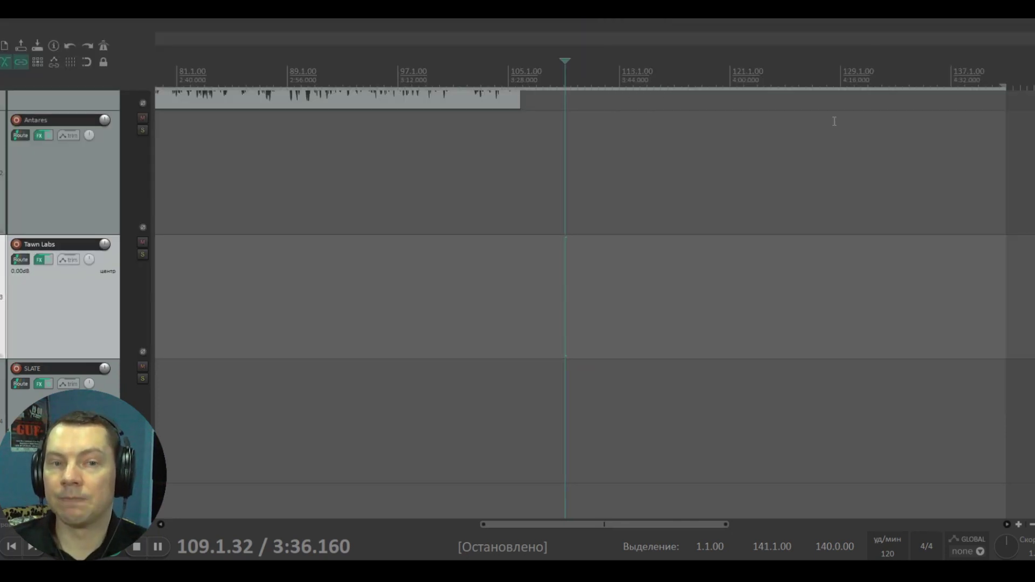
{"action": "left_click", "coordinate": [200, 287]}
{"action": "scroll", "coordinate": [66, 273], "scroll_direction": "up", "scroll_amount": 1}
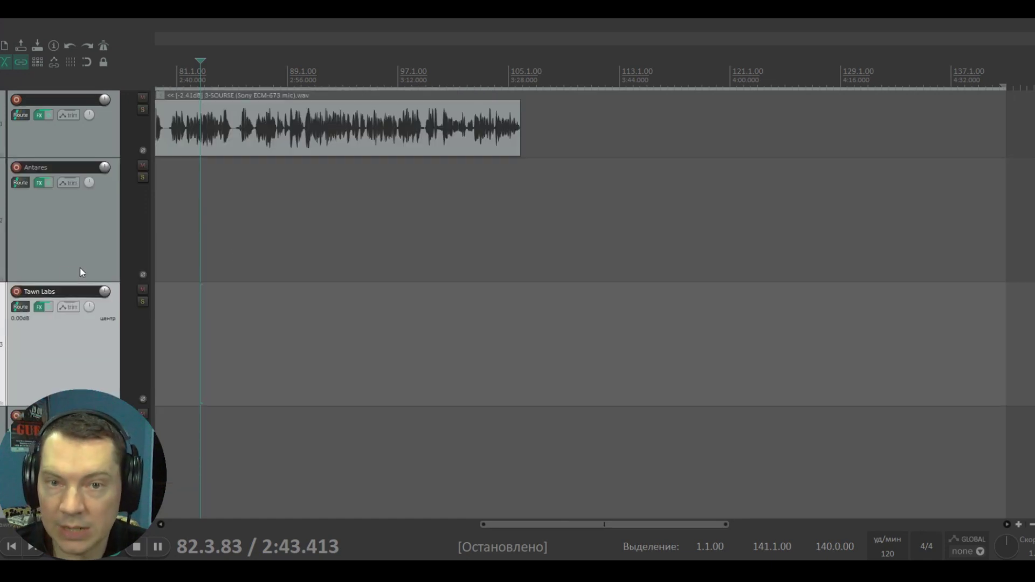
{"action": "scroll", "coordinate": [322, 256], "scroll_direction": "down", "scroll_amount": 2}
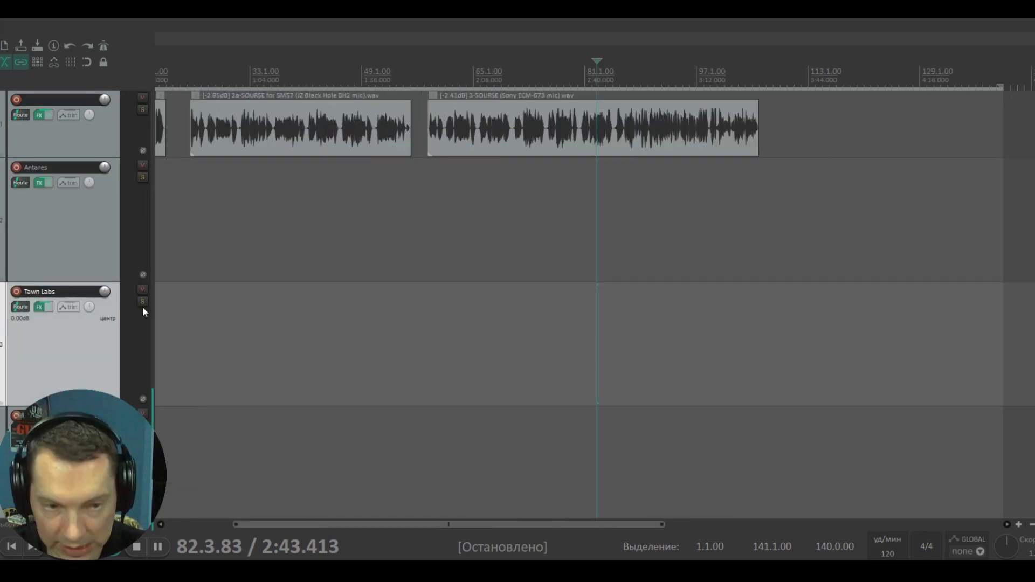
{"action": "left_click", "coordinate": [173, 253]}
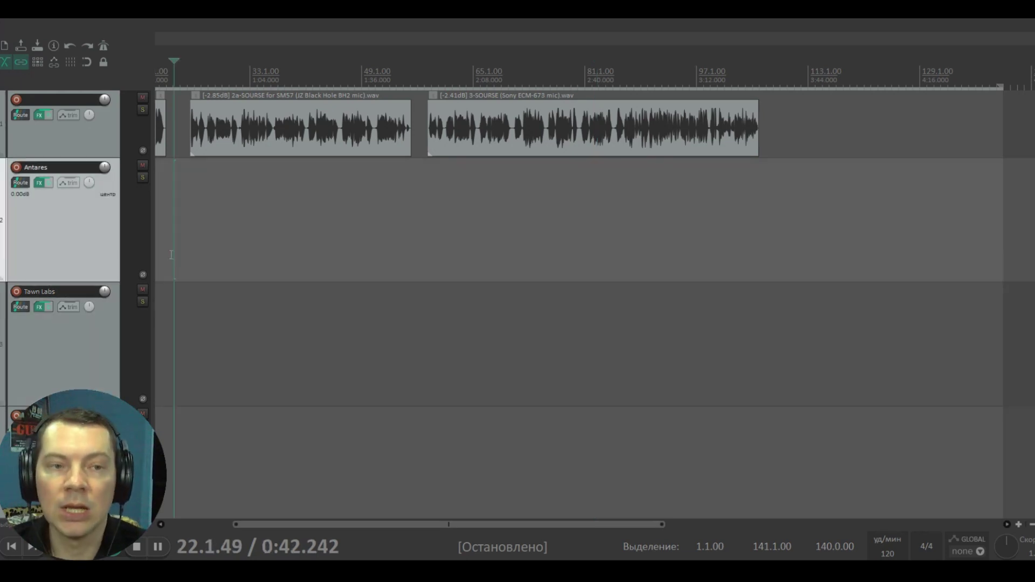
Step: Try the Antares track's Mic Mod with Tube Saturation at 85 and modeled Proximity at 30.1 inches, and examine the resulting EQ curve
{"action": "left_click", "coordinate": [40, 184]}
{"action": "left_click_drag", "start_coordinate": [313, 351], "coordinate": [367, 353]}
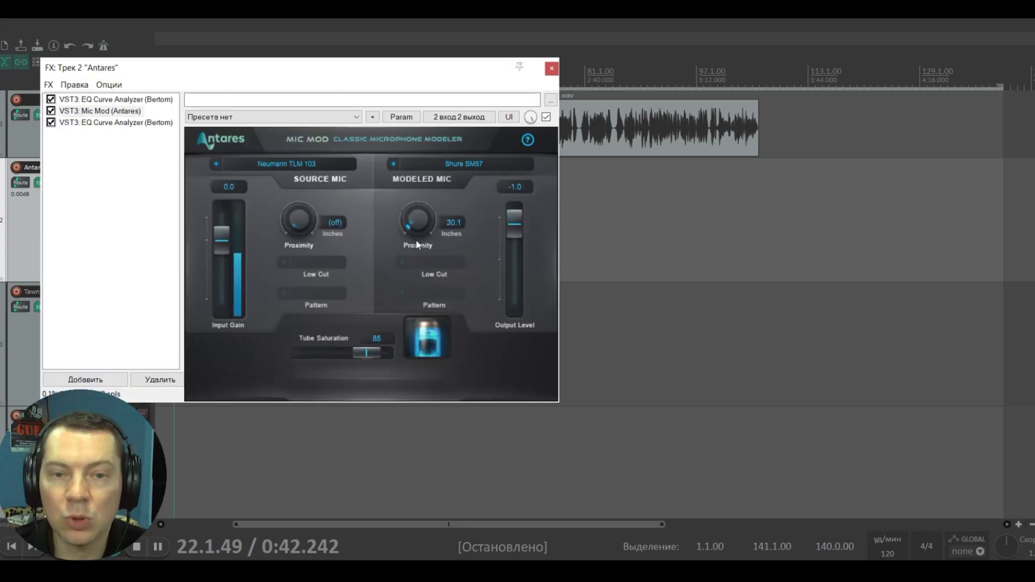
{"action": "left_click", "coordinate": [122, 125]}
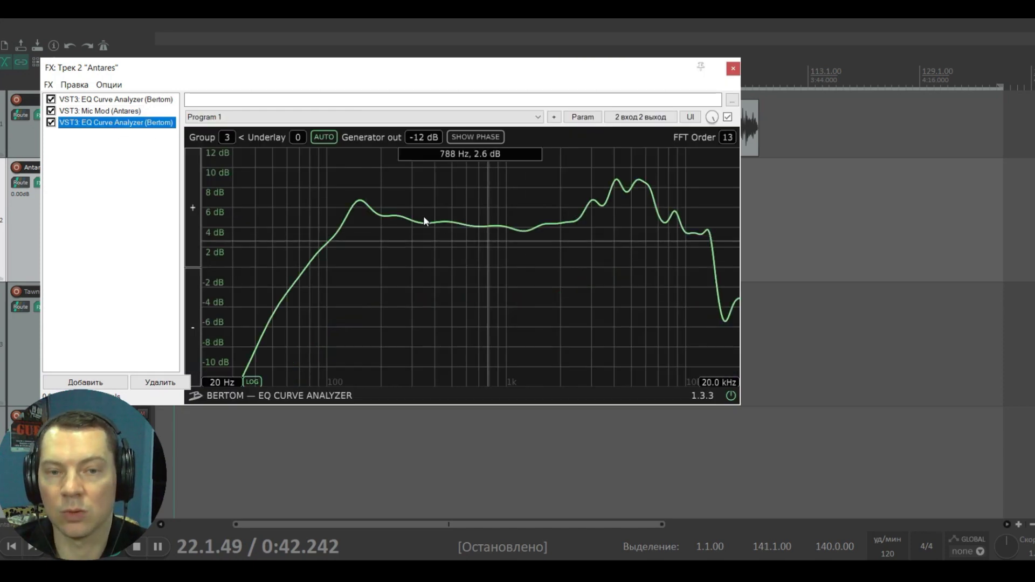
Step: Set Mic Mod's Tube Saturation to 0 and modeled Proximity to 8.1 inches, check the EQ curve, and close the FX chain
{"action": "left_click", "coordinate": [101, 111]}
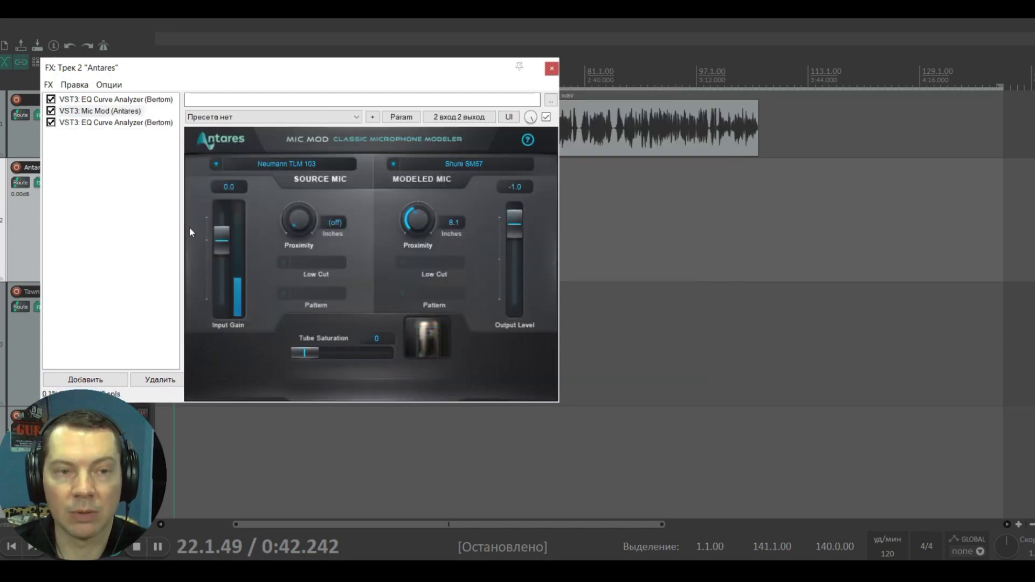
{"action": "left_click", "coordinate": [122, 123]}
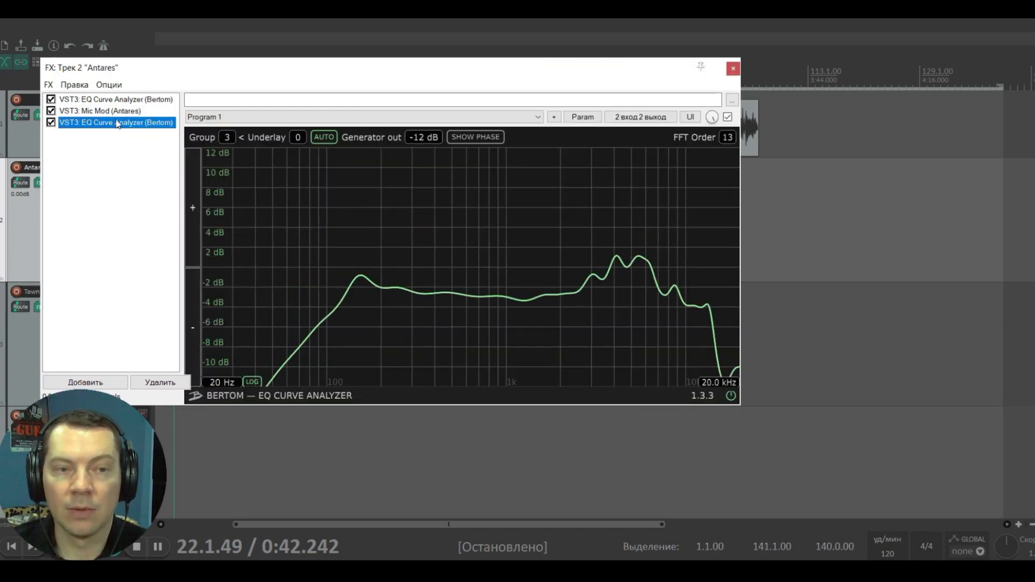
{"action": "left_click", "coordinate": [734, 69]}
Step: Reopen the Tawn Labs track's FX chain and switch the Sphere microphone through LD-47K and LD-49K to LD-67
{"action": "left_click", "coordinate": [409, 304]}
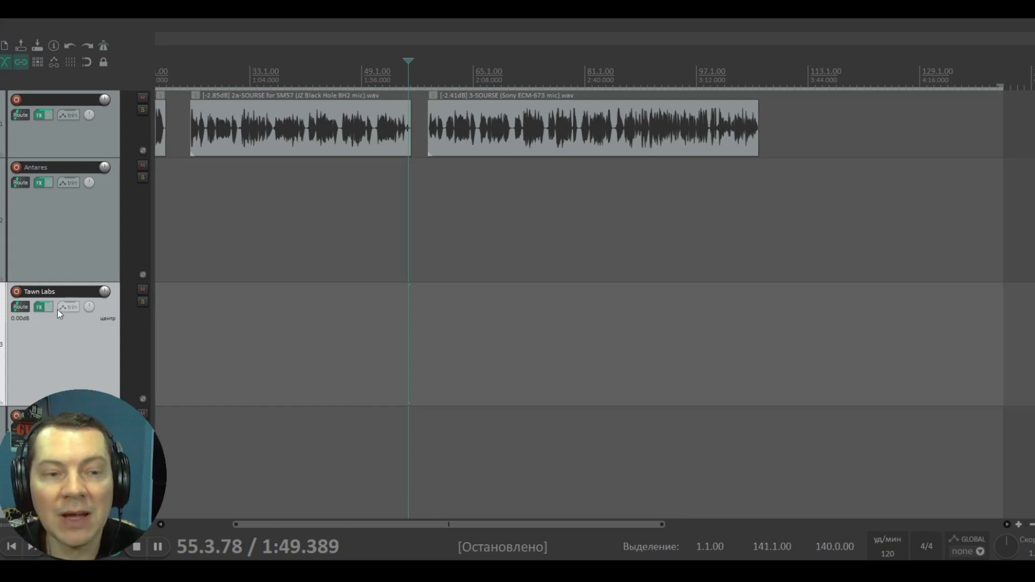
{"action": "left_click", "coordinate": [38, 307]}
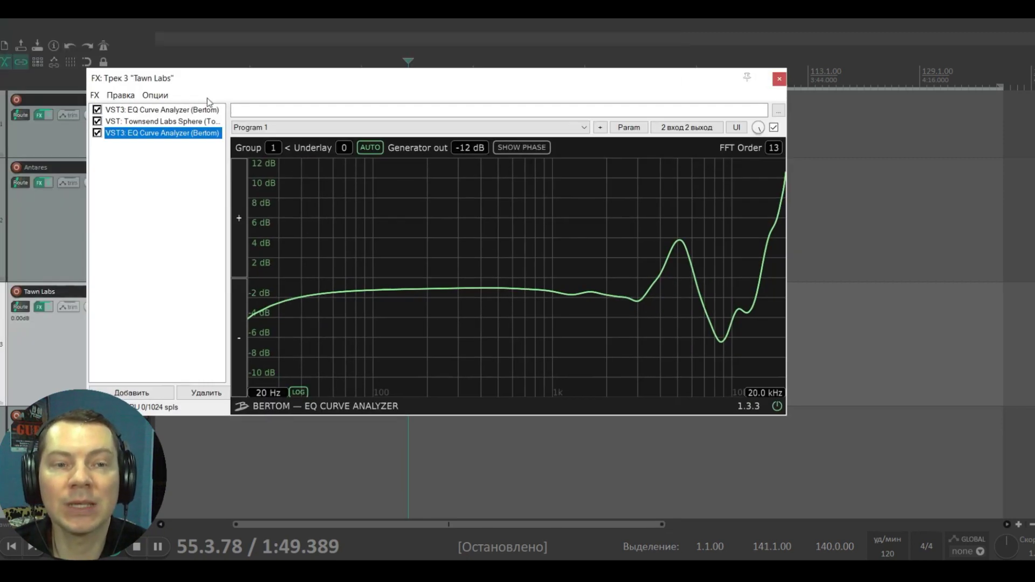
{"action": "left_click", "coordinate": [162, 122]}
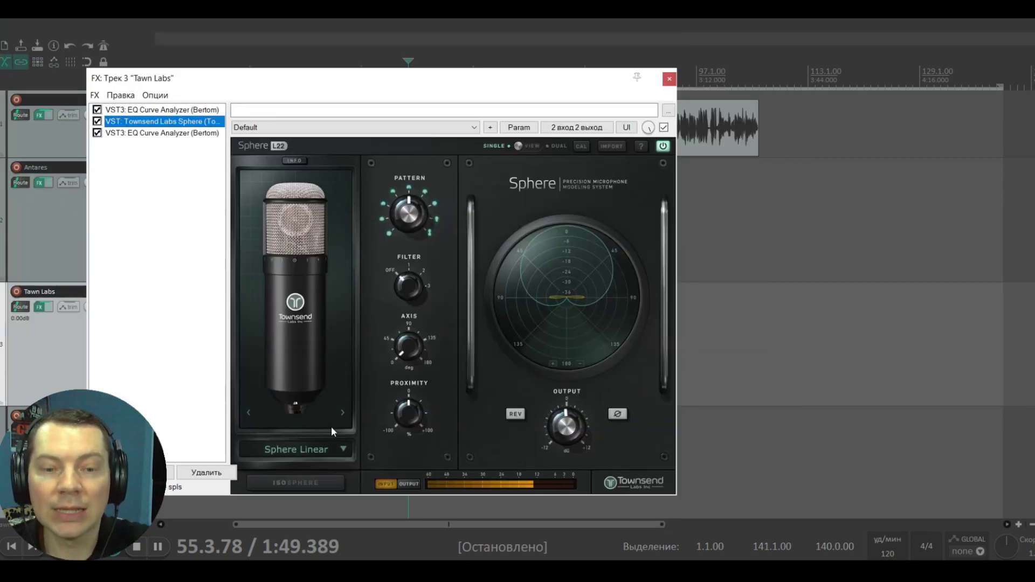
{"action": "left_click", "coordinate": [342, 412]}
{"action": "left_click", "coordinate": [342, 413]}
{"action": "left_click", "coordinate": [342, 413]}
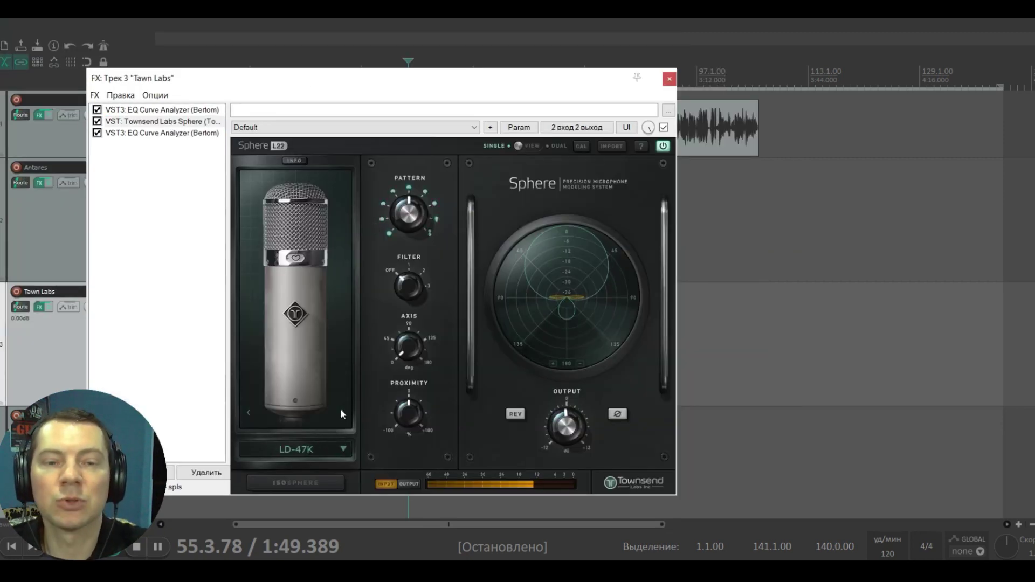
{"action": "left_click", "coordinate": [339, 412]}
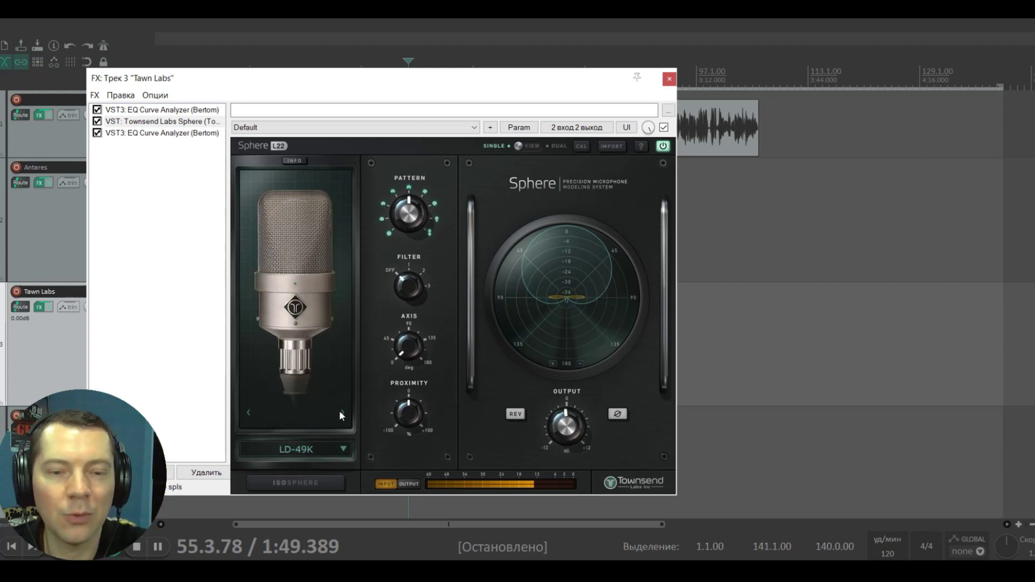
{"action": "left_click", "coordinate": [341, 414]}
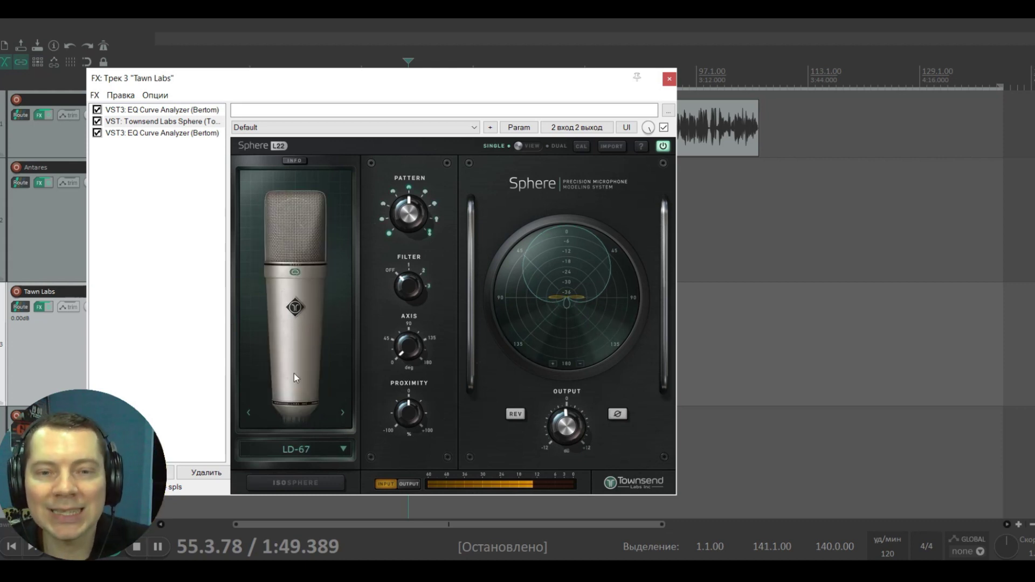
Step: Close the Tawn Labs FX chain, open Mic Mod on the Antares track, and browse its list of modeled microphone brands
{"action": "left_click", "coordinate": [669, 79]}
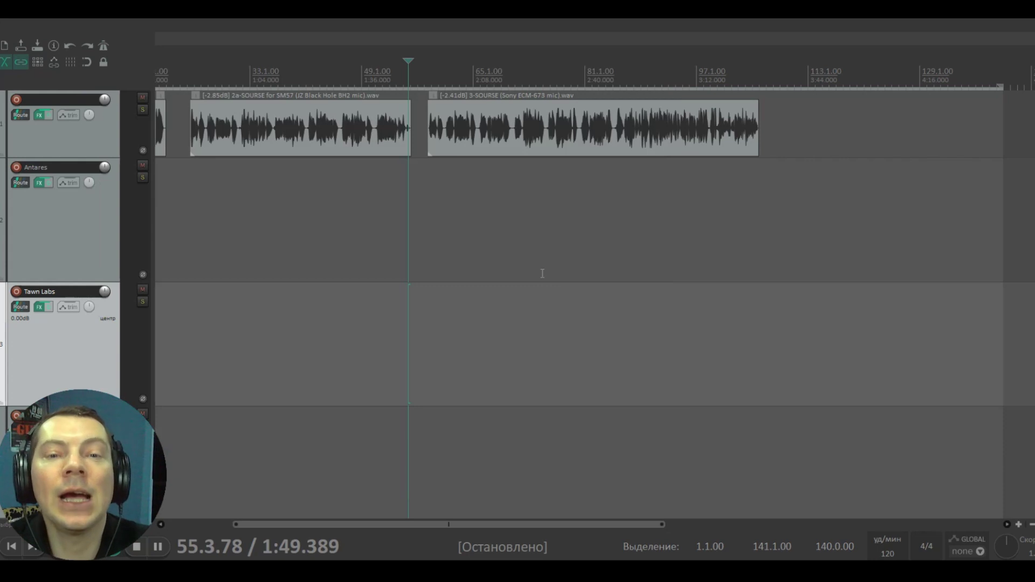
{"action": "left_click", "coordinate": [39, 183]}
{"action": "left_click", "coordinate": [89, 111]}
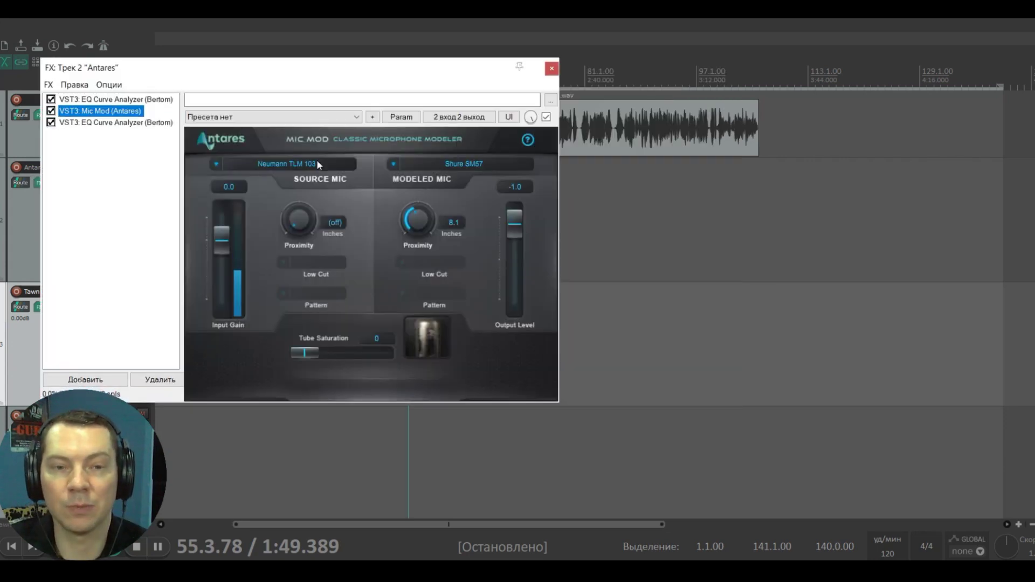
{"action": "left_click", "coordinate": [217, 163]}
{"action": "left_click", "coordinate": [405, 163]}
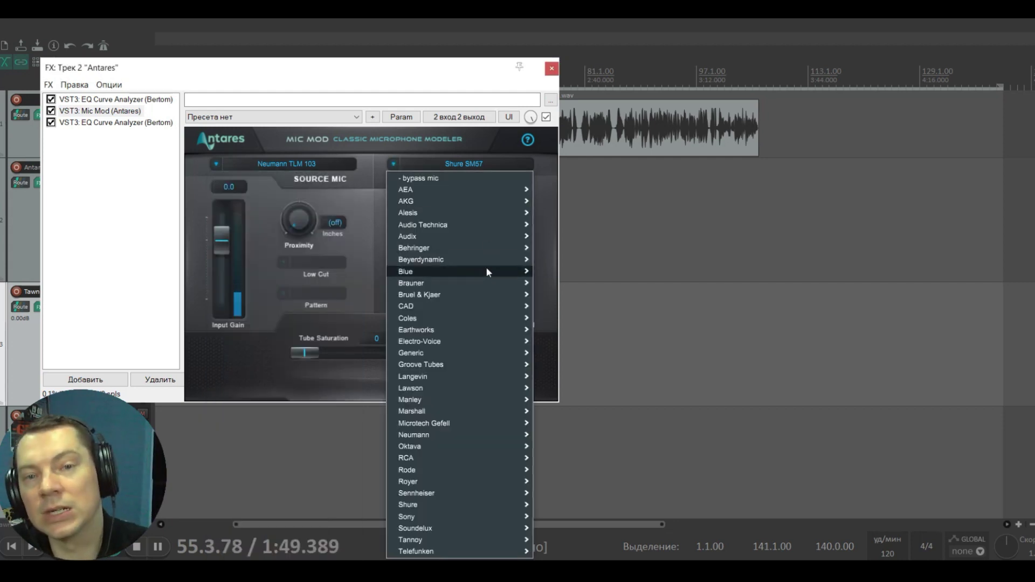
{"action": "key", "text": "Escape"}
Step: Open Virtual Mix Rack on the SLATE track, switch the Blackbird Studio microphone to B-251, and close the FX chain
{"action": "scroll", "coordinate": [69, 350], "scroll_direction": "down", "scroll_amount": 2}
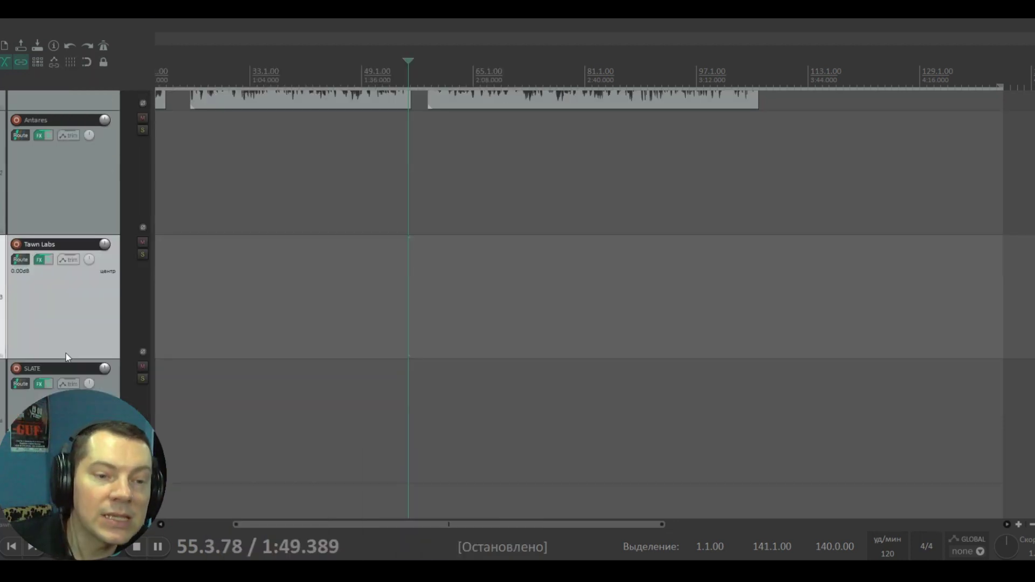
{"action": "left_click", "coordinate": [39, 384]}
{"action": "left_click", "coordinate": [81, 128]}
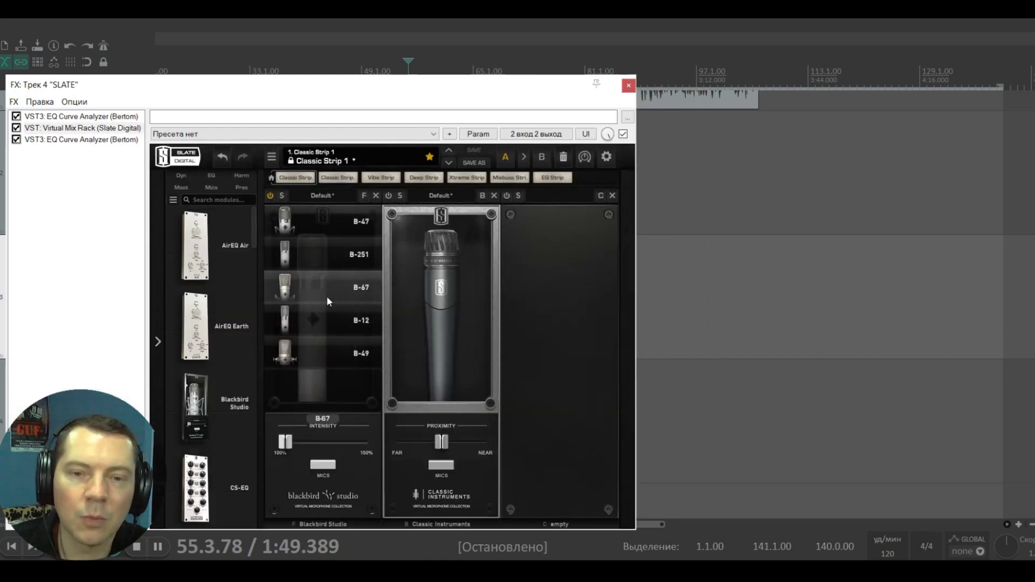
{"action": "left_click", "coordinate": [323, 243]}
{"action": "left_click", "coordinate": [323, 465]}
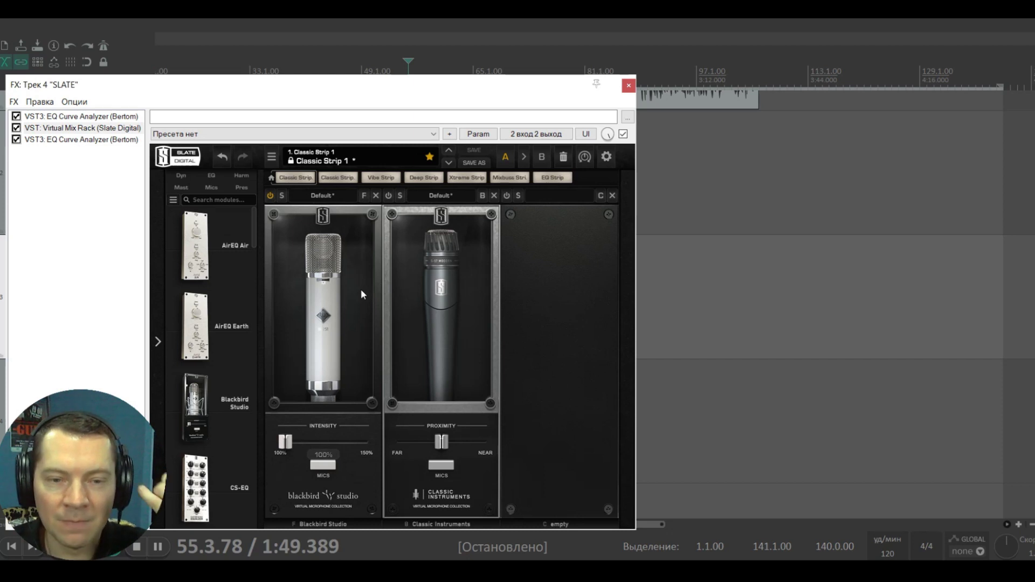
{"action": "left_click", "coordinate": [629, 86]}
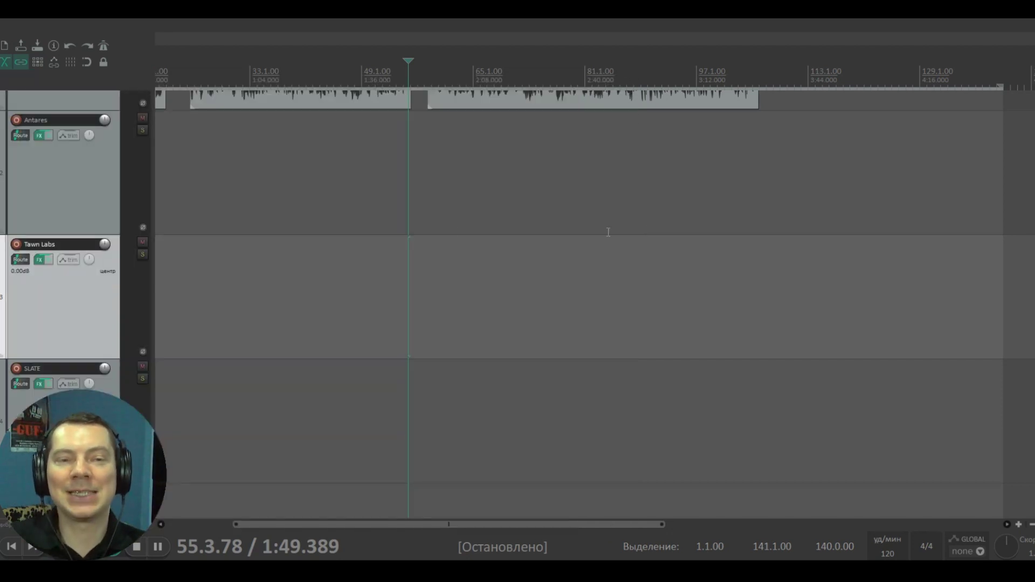
Step: Place the edit cursor near the middle of the 2a-SOURSE clip, with the Antares track selected
{"action": "scroll", "coordinate": [148, 228], "scroll_direction": "up", "scroll_amount": 1}
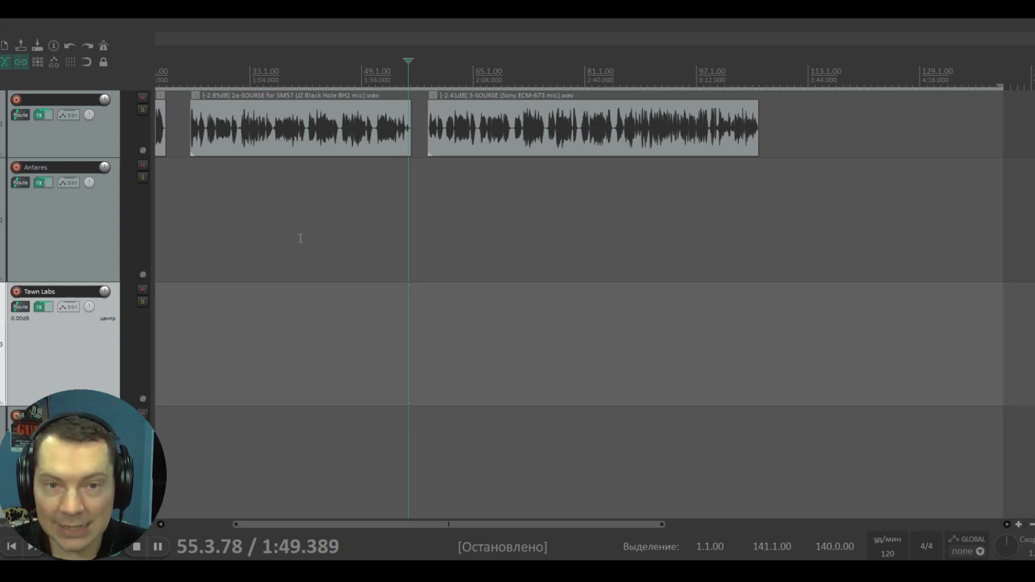
{"action": "scroll", "coordinate": [467, 232], "scroll_direction": "down", "scroll_amount": 3}
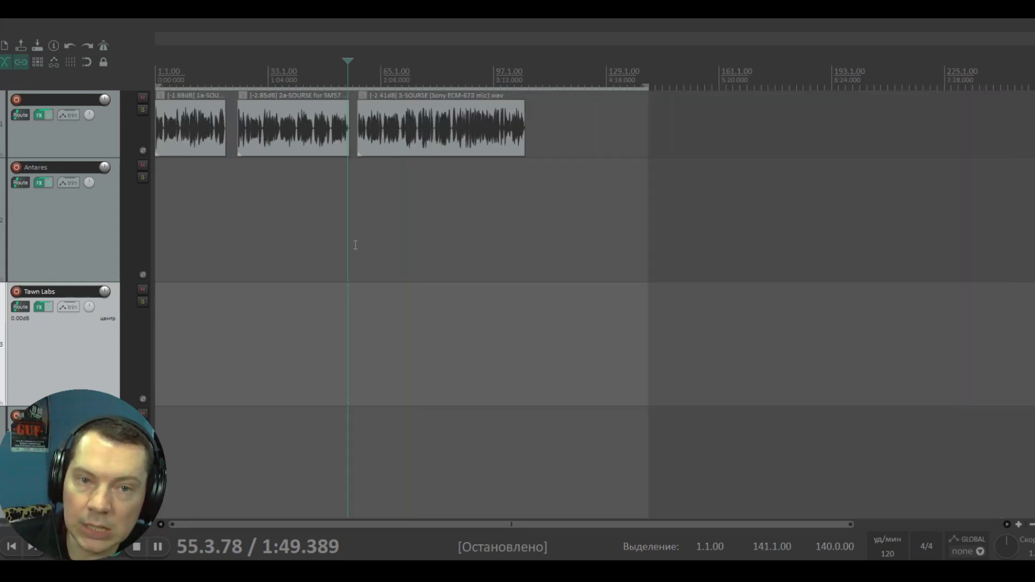
{"action": "left_click", "coordinate": [289, 216]}
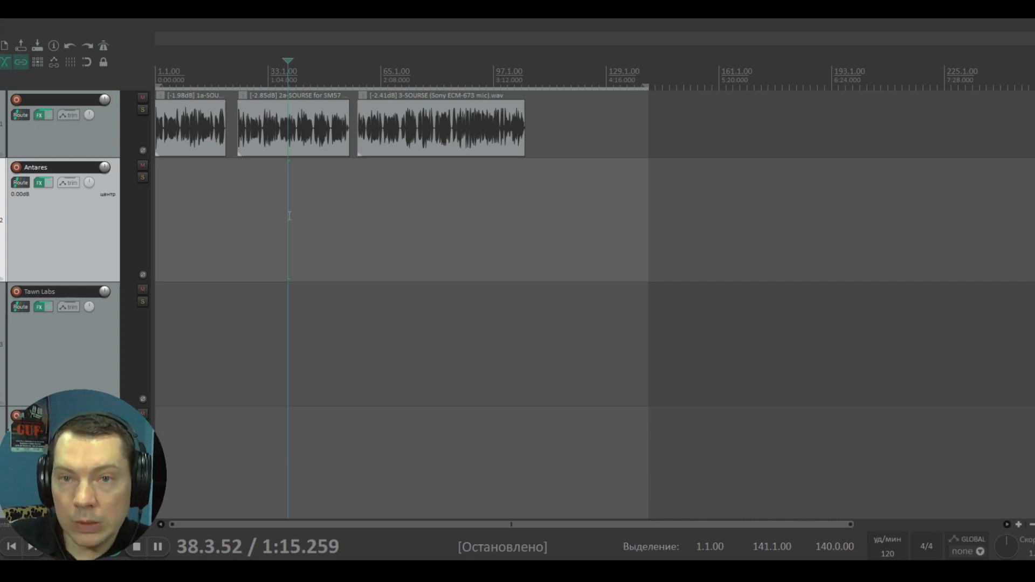
Step: Set Mic Mod's modeled microphone to Oktava MK-319 on the Antares track, check the EQ curve, and close the FX chain
{"action": "left_click", "coordinate": [40, 185]}
{"action": "left_click", "coordinate": [393, 163]}
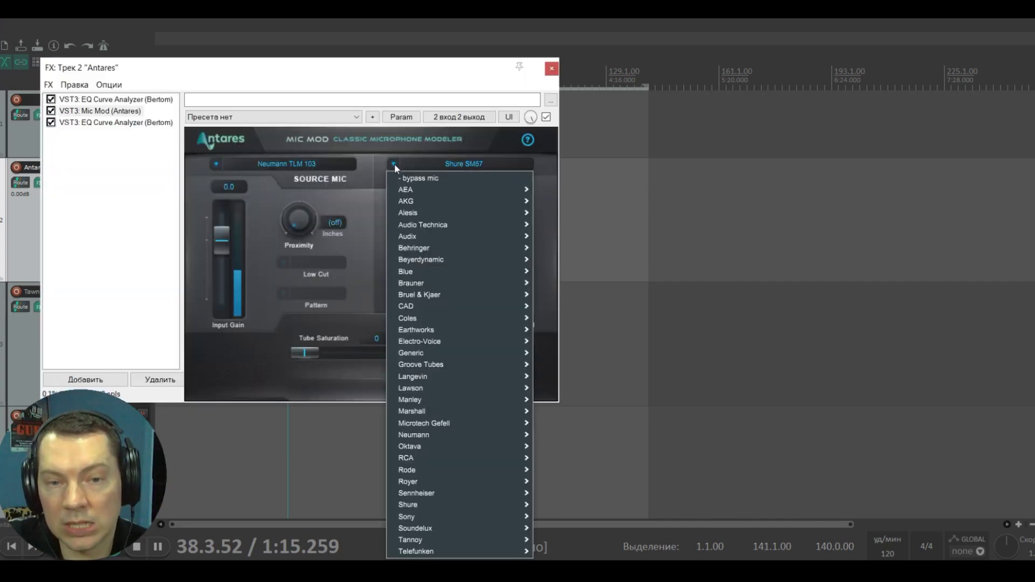
{"action": "mouse_move", "coordinate": [478, 443]}
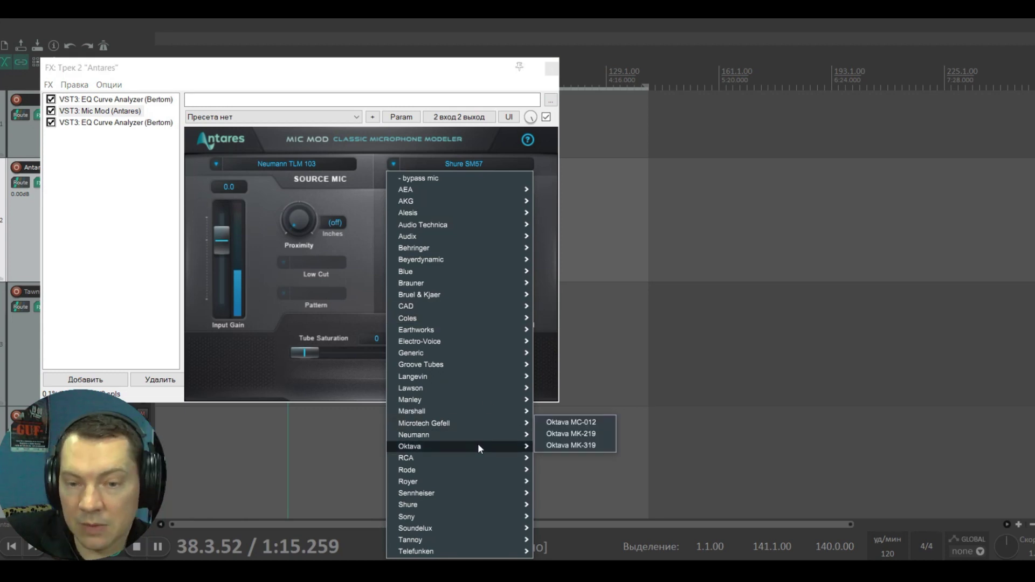
{"action": "left_click", "coordinate": [561, 447]}
{"action": "left_click", "coordinate": [153, 124]}
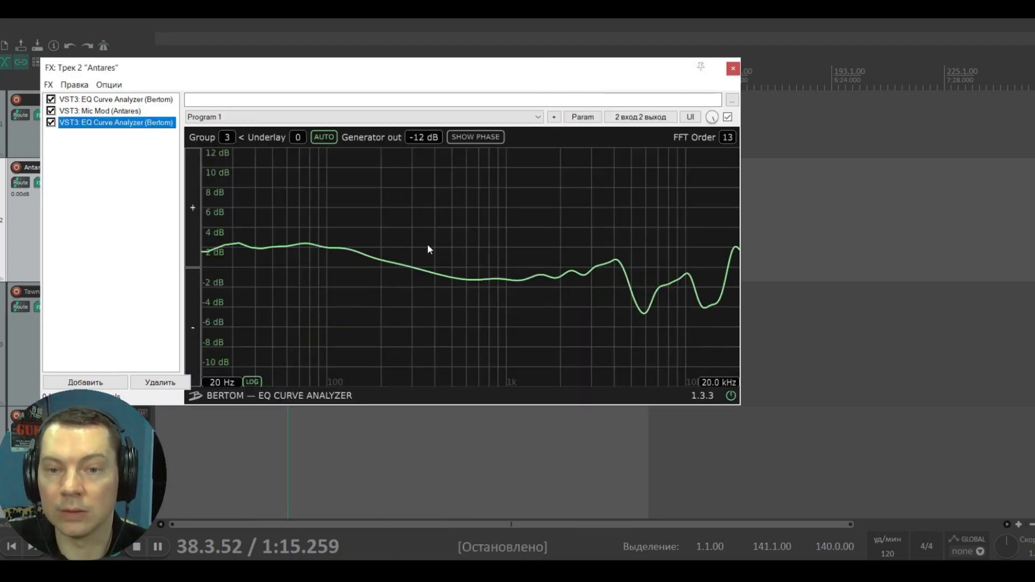
{"action": "left_click", "coordinate": [733, 68]}
Step: Place the edit cursor near the end of the 3-SOURSE clip and switch the Tawn Labs Sphere microphone through LD-251 and LD-37A to LD-37P
{"action": "left_click", "coordinate": [517, 198]}
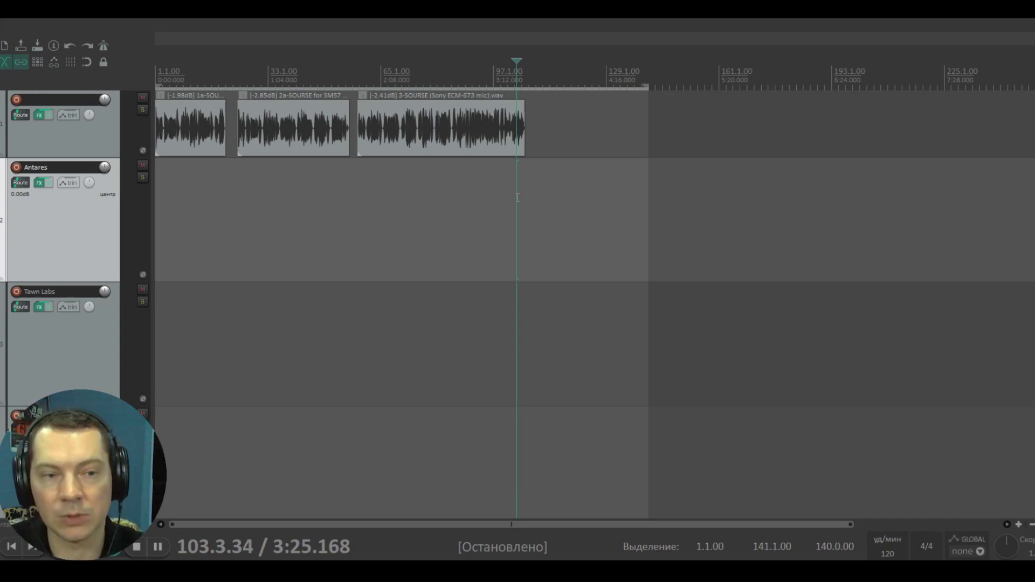
{"action": "left_click", "coordinate": [39, 307]}
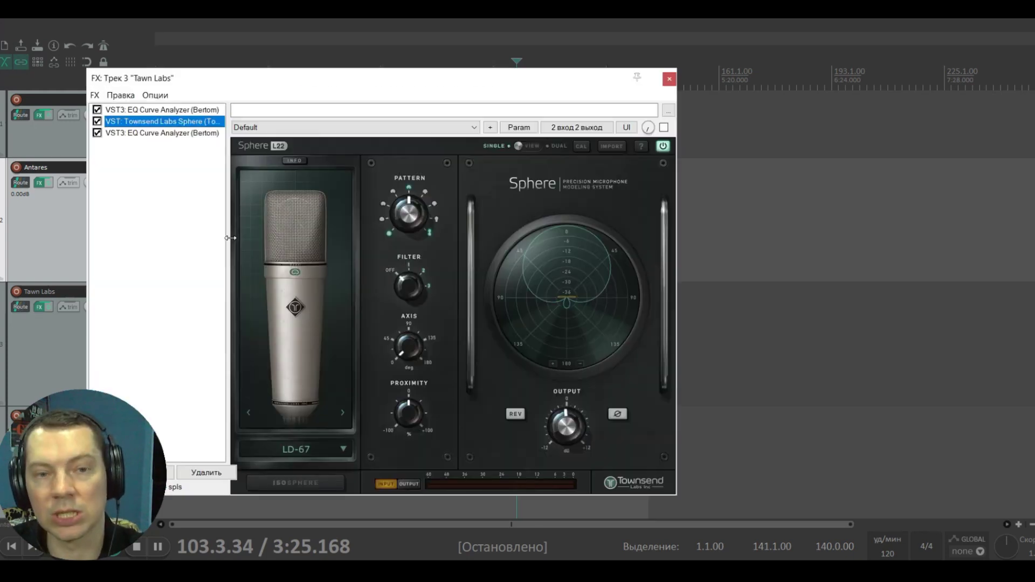
{"action": "left_click", "coordinate": [340, 416]}
{"action": "left_click", "coordinate": [342, 416]}
{"action": "left_click", "coordinate": [341, 415]}
{"action": "left_click", "coordinate": [339, 415]}
{"action": "left_click", "coordinate": [338, 414]}
{"action": "left_click", "coordinate": [339, 413]}
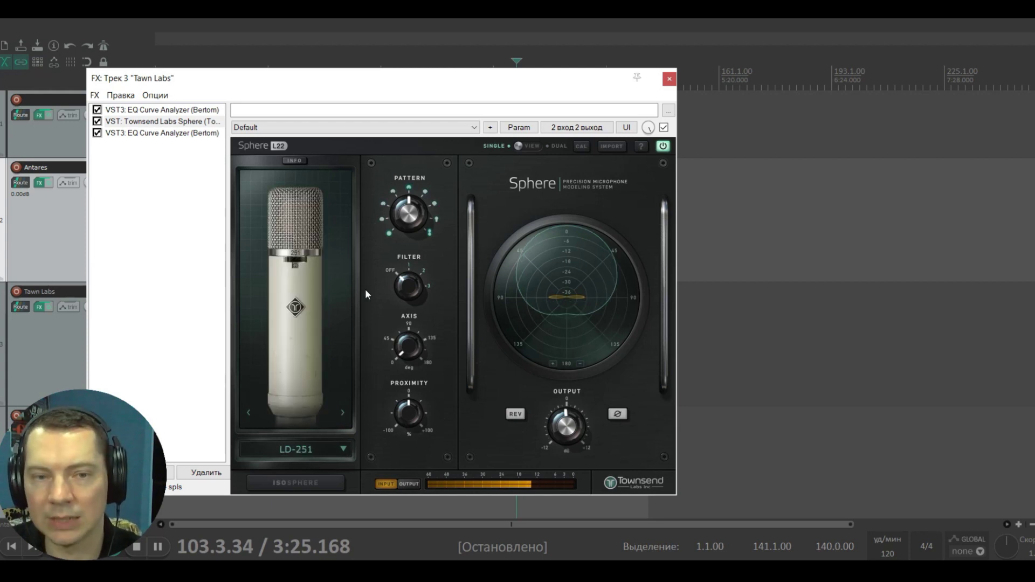
{"action": "left_click", "coordinate": [345, 414]}
{"action": "left_click", "coordinate": [344, 414]}
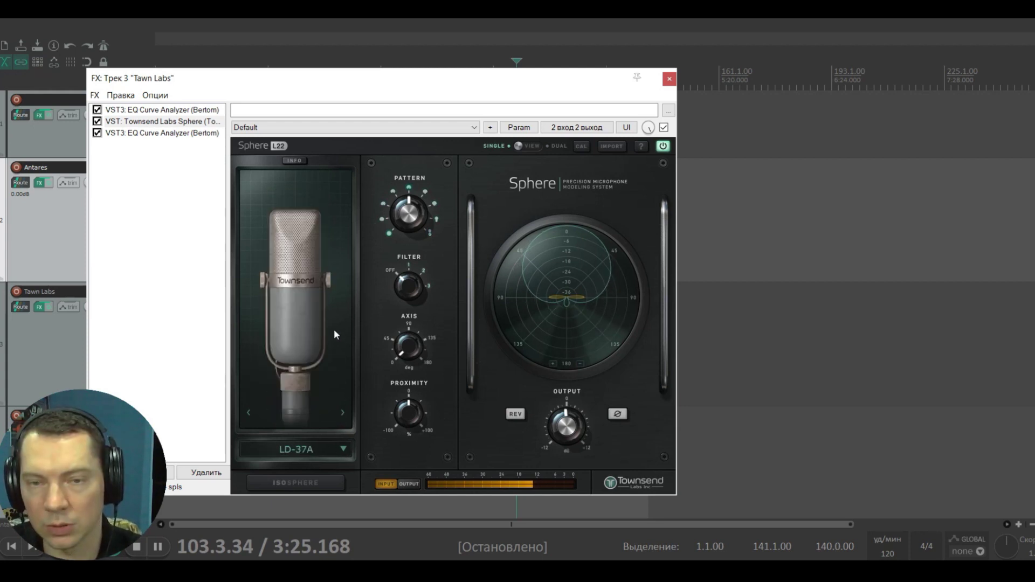
{"action": "left_click", "coordinate": [343, 413]}
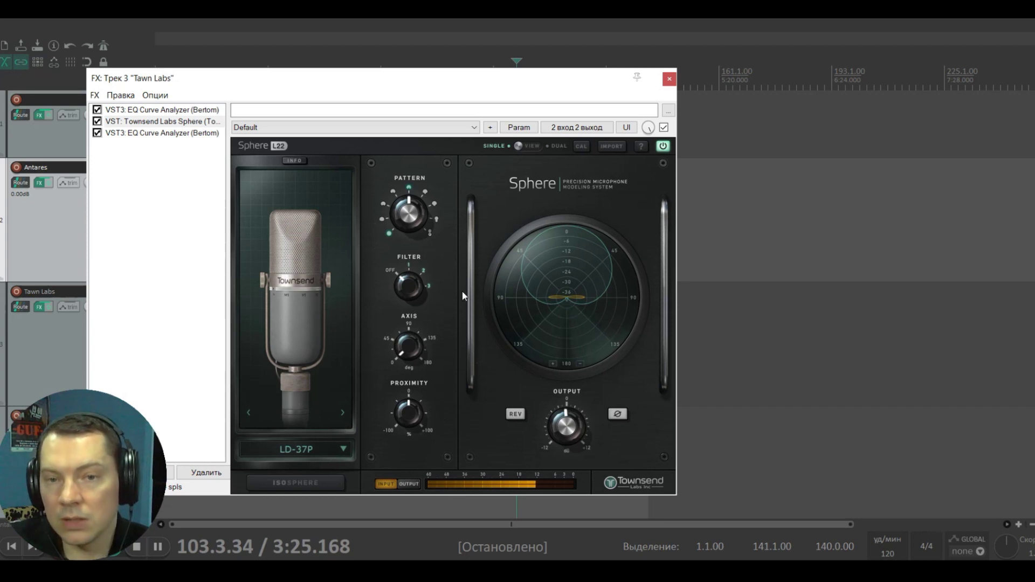
Step: Close the Tawn Labs FX chain and make a time selection spanning all three source clips, from 1.1.00 to 112.1.00
{"action": "left_click", "coordinate": [669, 78]}
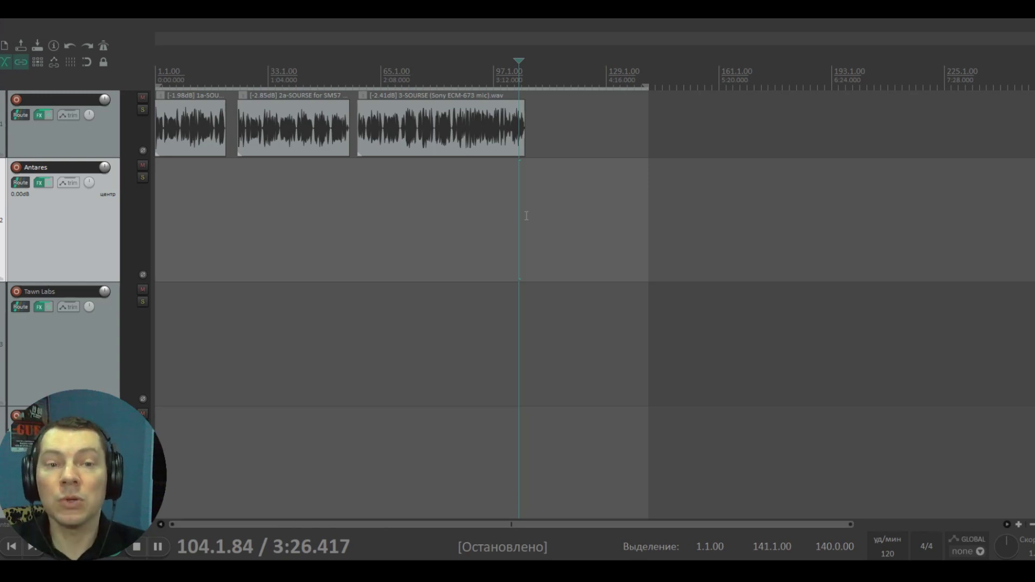
{"action": "left_click_drag", "start_coordinate": [546, 207], "coordinate": [158, 221]}
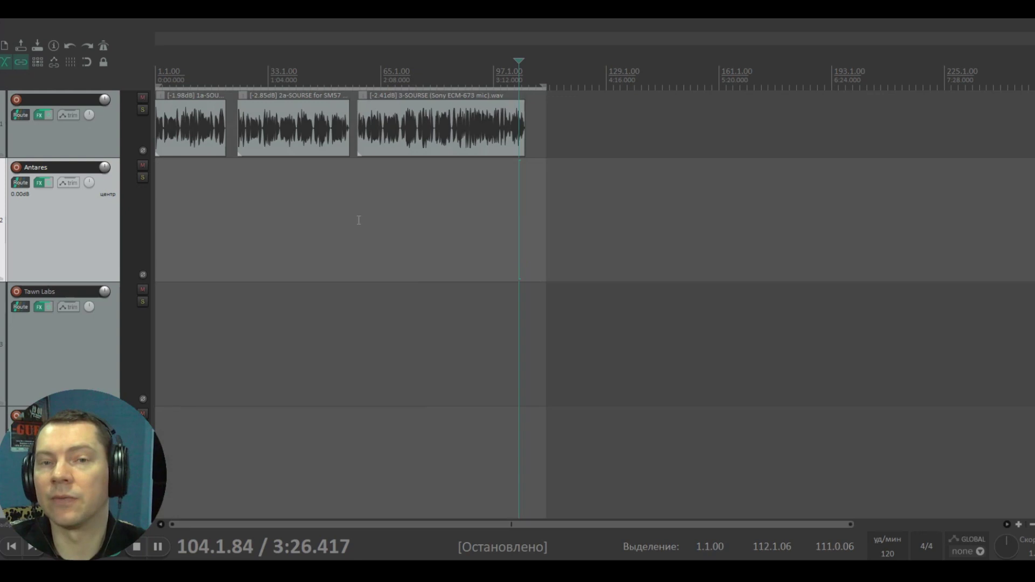